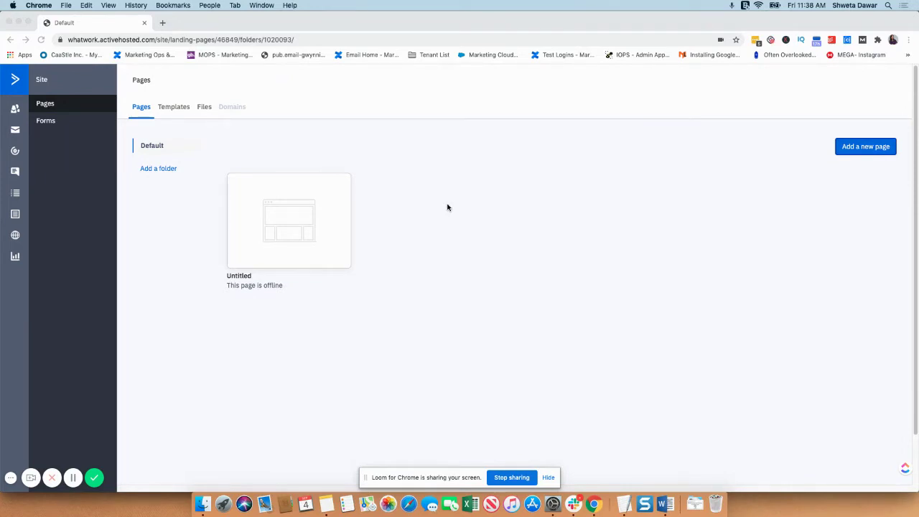
# - Start a new landing page from the Lead Generation Layout stock template
pyautogui.click(864, 152)
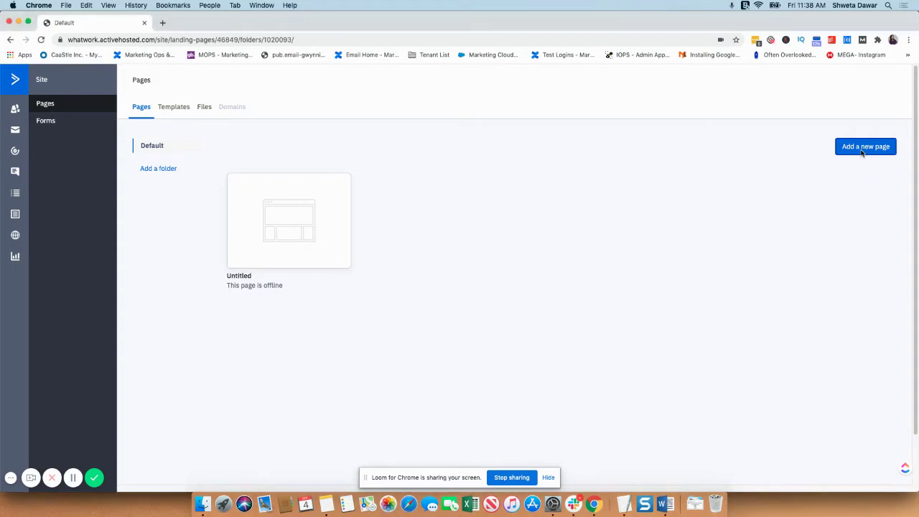
pyautogui.click(866, 147)
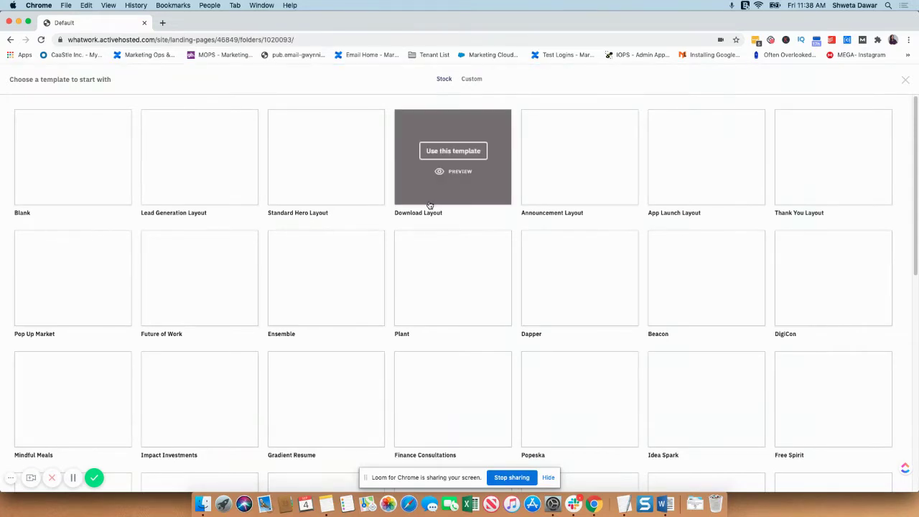
pyautogui.moveTo(326, 156)
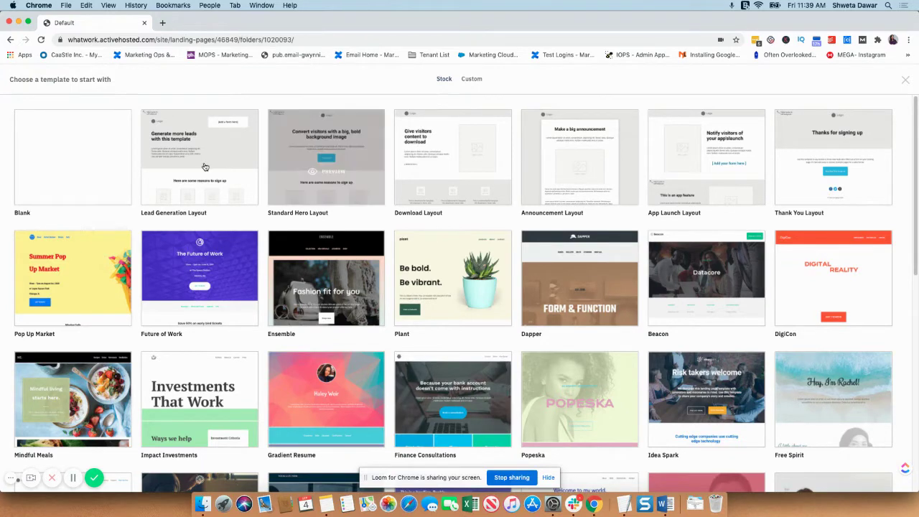
pyautogui.scroll(-3, 463, 316)
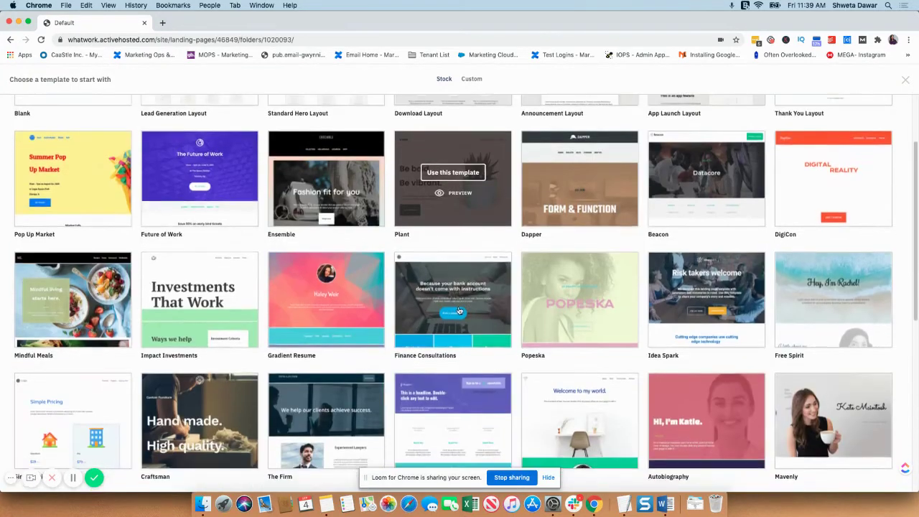
pyautogui.scroll(1, 175, 128)
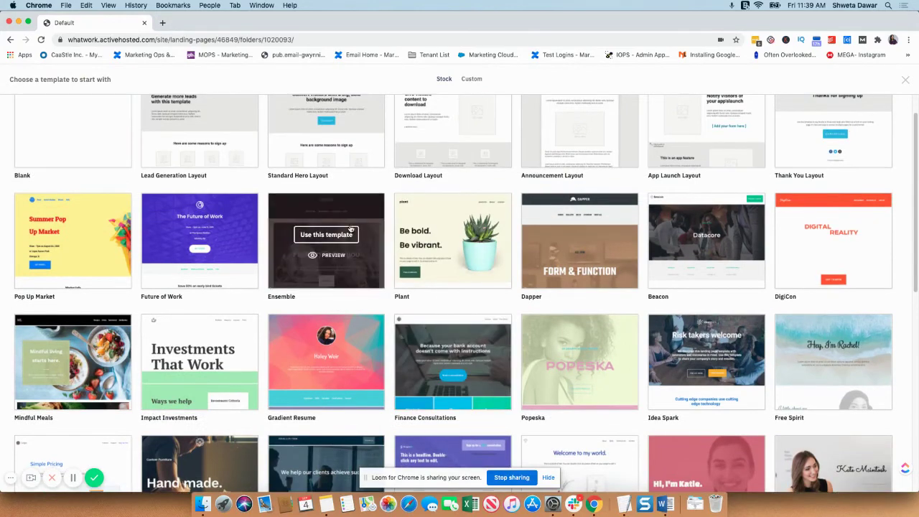
pyautogui.scroll(-5, 337, 237)
pyautogui.scroll(-3, 350, 228)
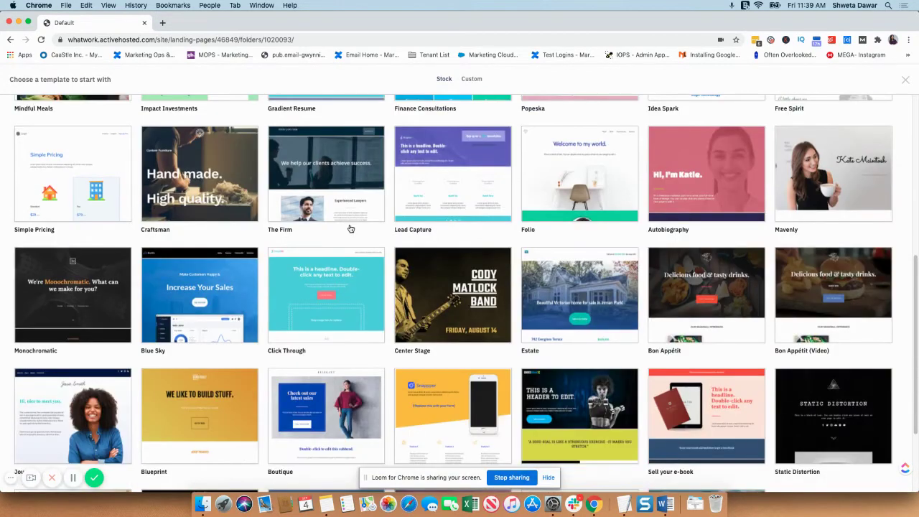
pyautogui.scroll(-3, 351, 228)
pyautogui.scroll(6, 351, 228)
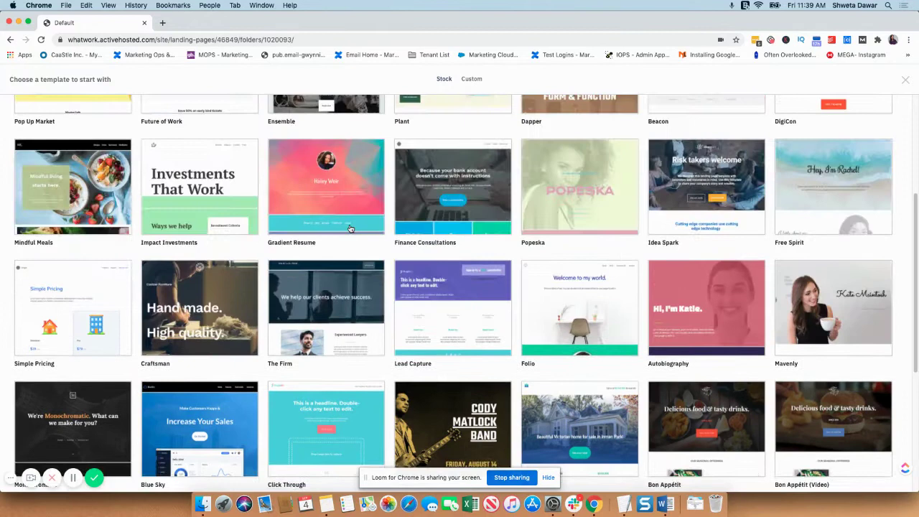
pyautogui.scroll(4, 350, 228)
pyautogui.scroll(2, 346, 212)
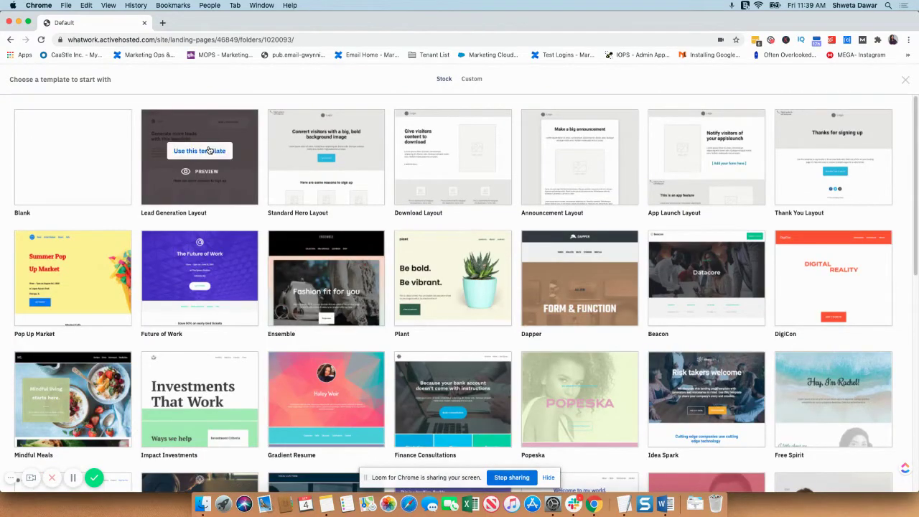
pyautogui.click(209, 150)
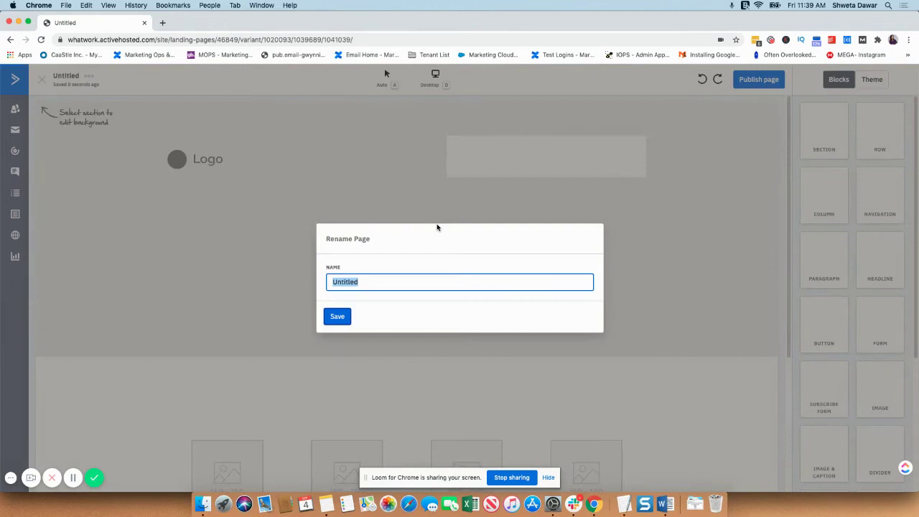
# - Rename the untitled page to 'Demo' and save the name
pyautogui.write('D')
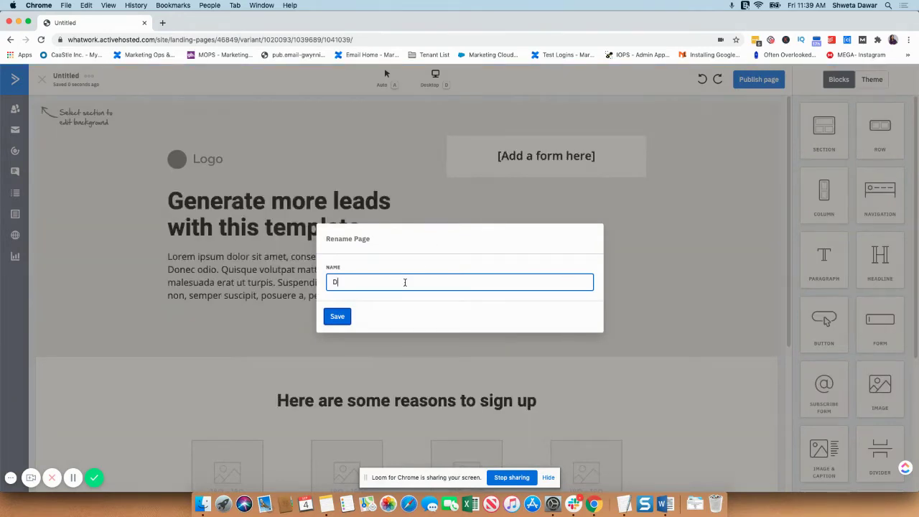
pyautogui.write('emo')
pyautogui.click(334, 317)
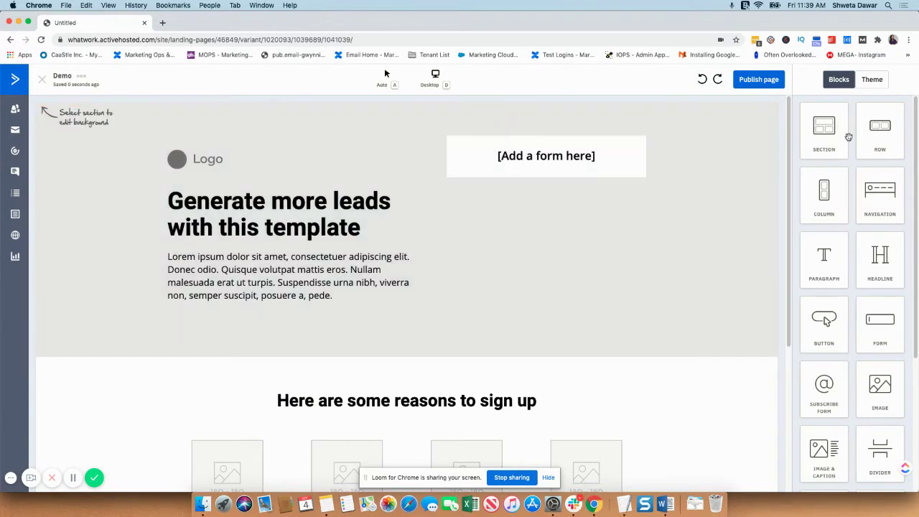
pyautogui.scroll(-5, 842, 326)
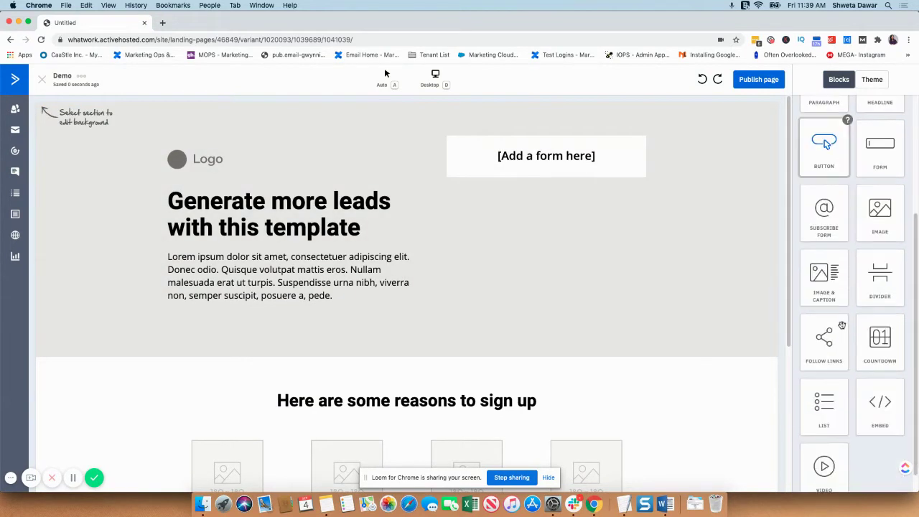
pyautogui.scroll(5, 841, 325)
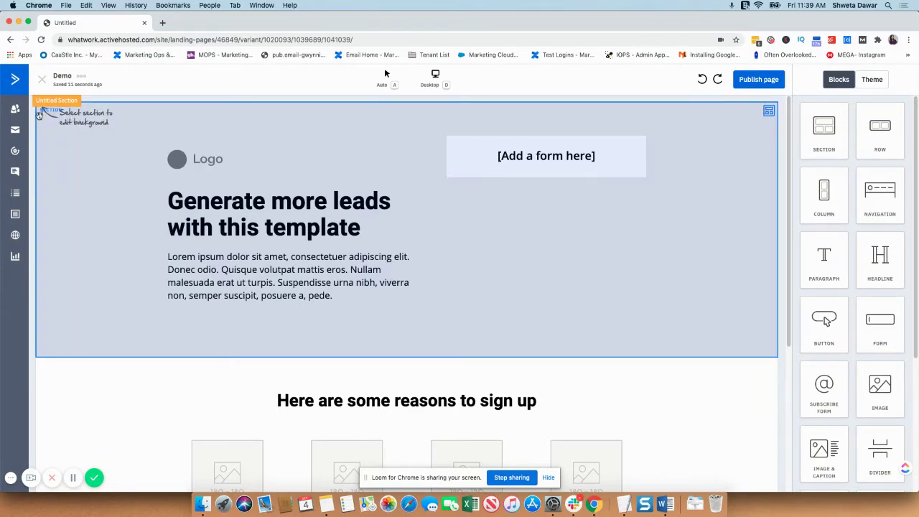
# - Drop a Form block with Email field and Submit button under '[Add a form here]'
pyautogui.click(244, 209)
pyautogui.doubleClick(244, 209)
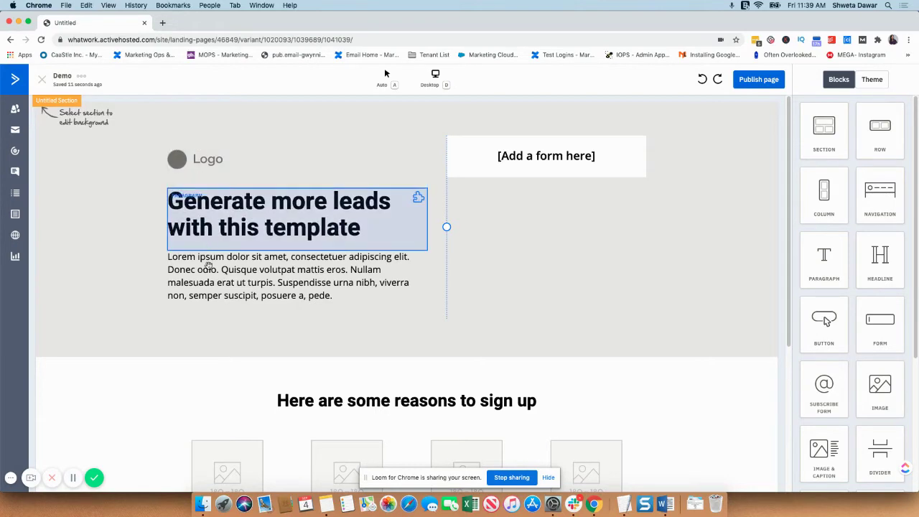
pyautogui.click(509, 199)
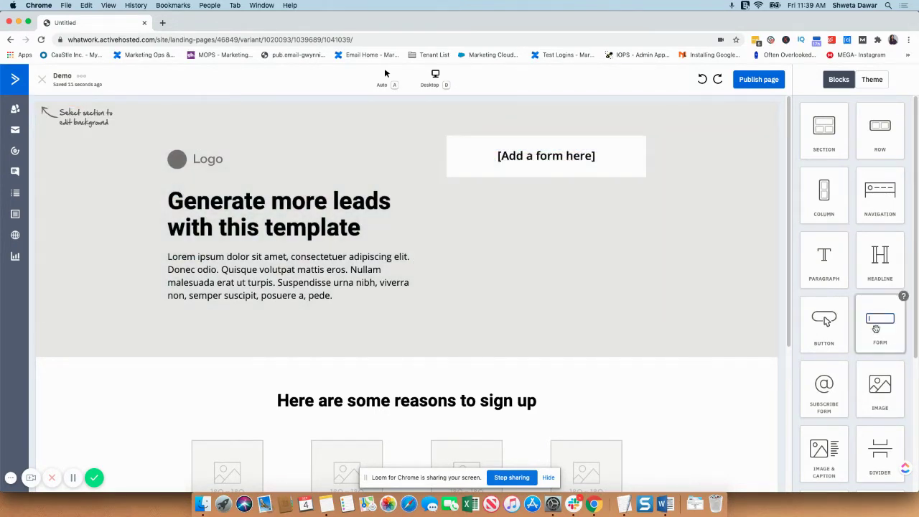
pyautogui.moveTo(880, 323)
pyautogui.mouseDown()
pyautogui.moveTo(682, 206)
pyautogui.moveTo(559, 162)
pyautogui.mouseUp()
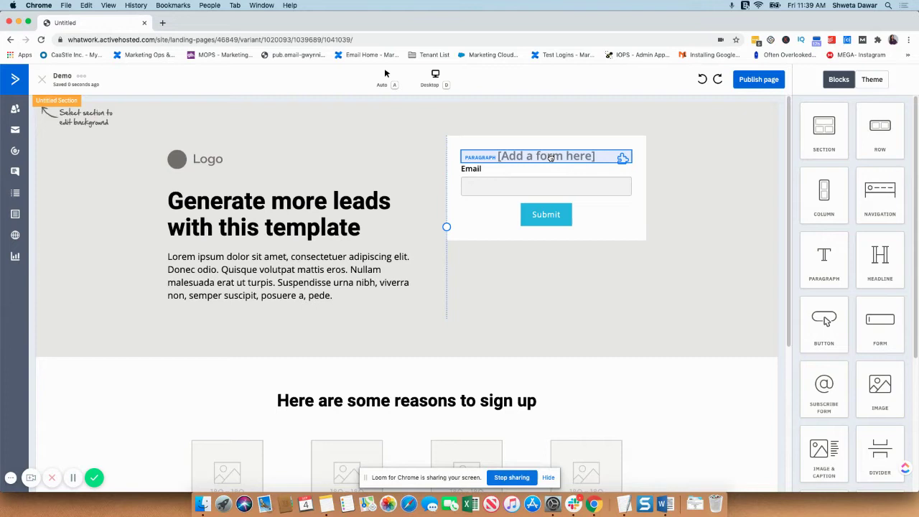
pyautogui.click(550, 157)
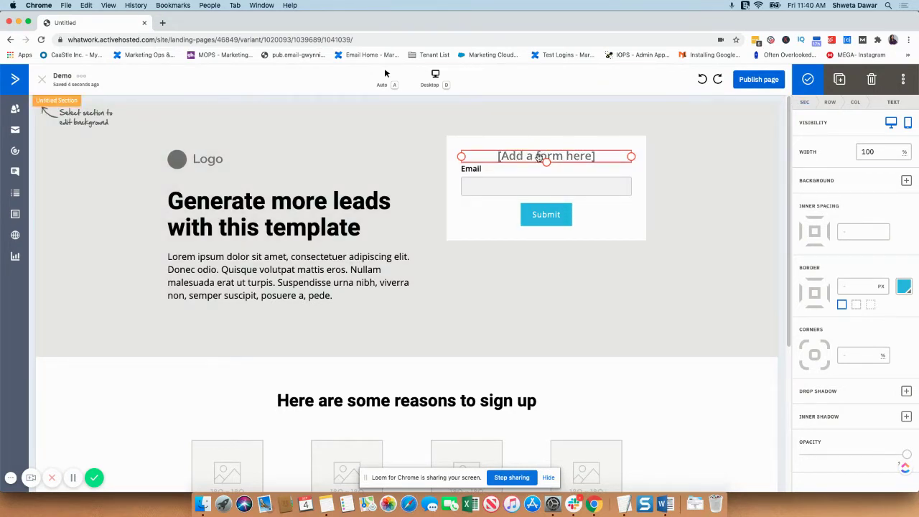
# - Replace the '[Add a form here]' placeholder with the heading 'Sign up for the free checklist'
pyautogui.tripleClick(538, 157)
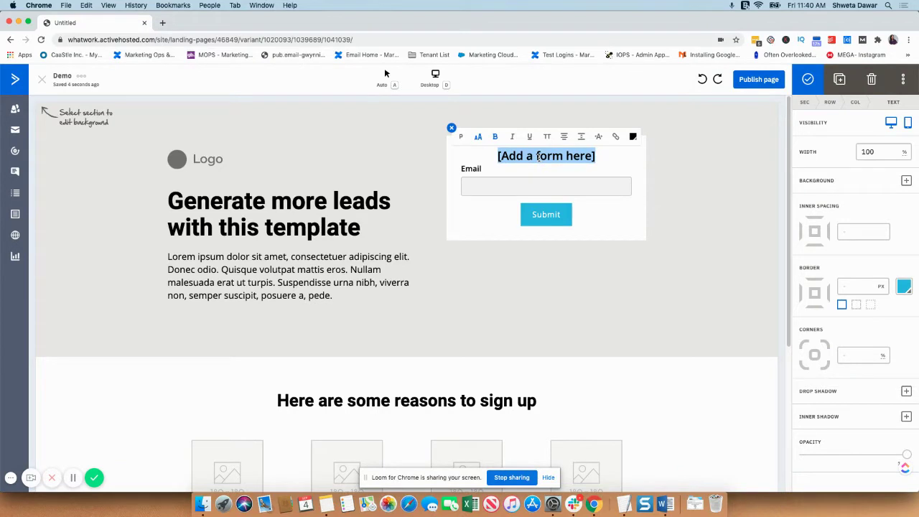
pyautogui.write('Sign ')
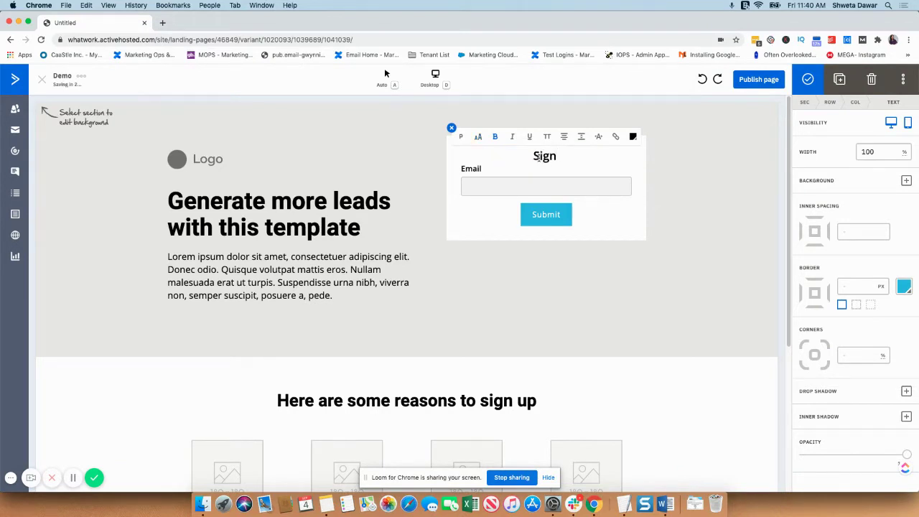
pyautogui.write('up')
pyautogui.write(' for the free')
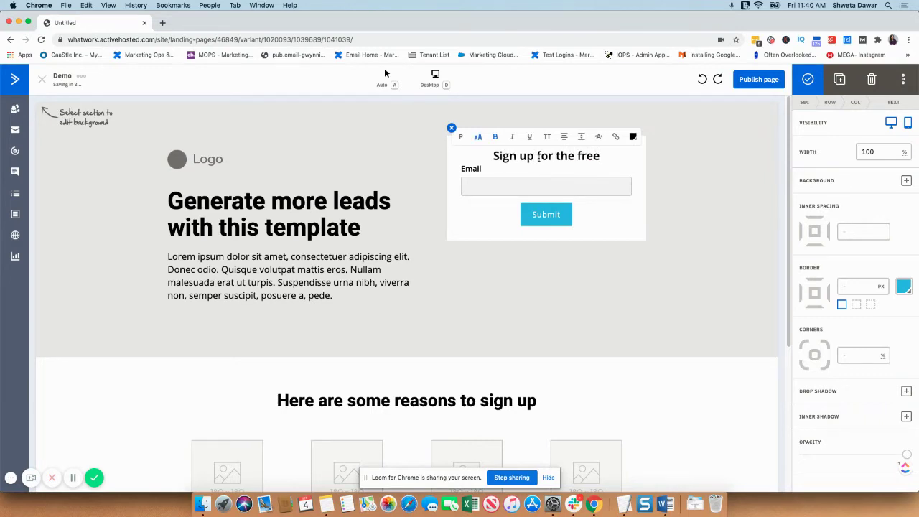
pyautogui.write(' checklis')
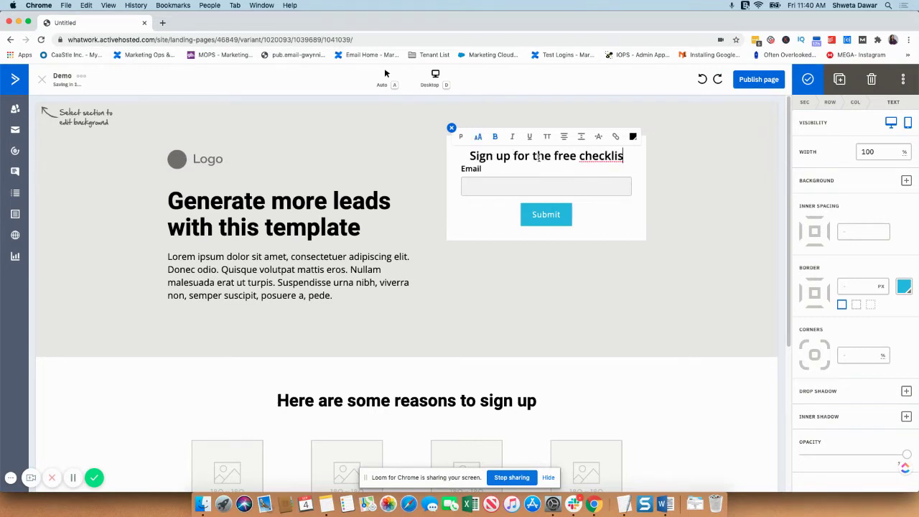
pyautogui.write('t')
pyautogui.press('Escape')
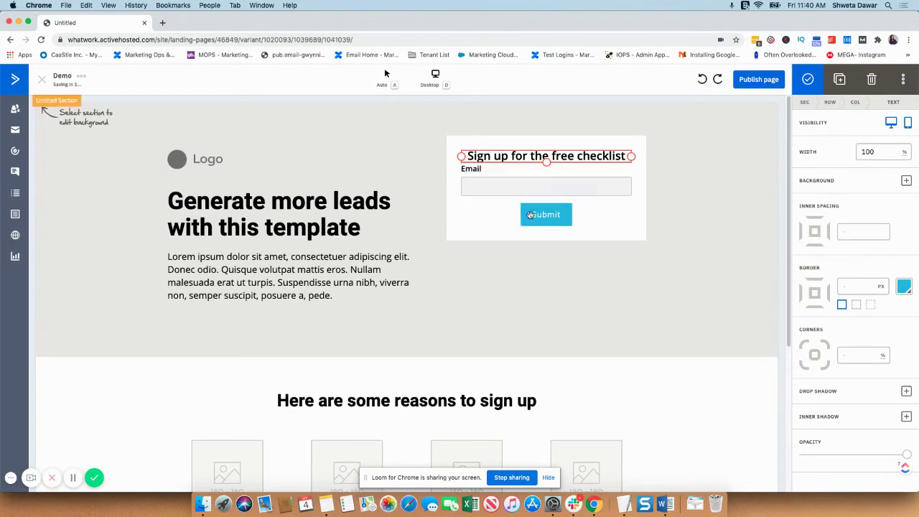
pyautogui.click(535, 217)
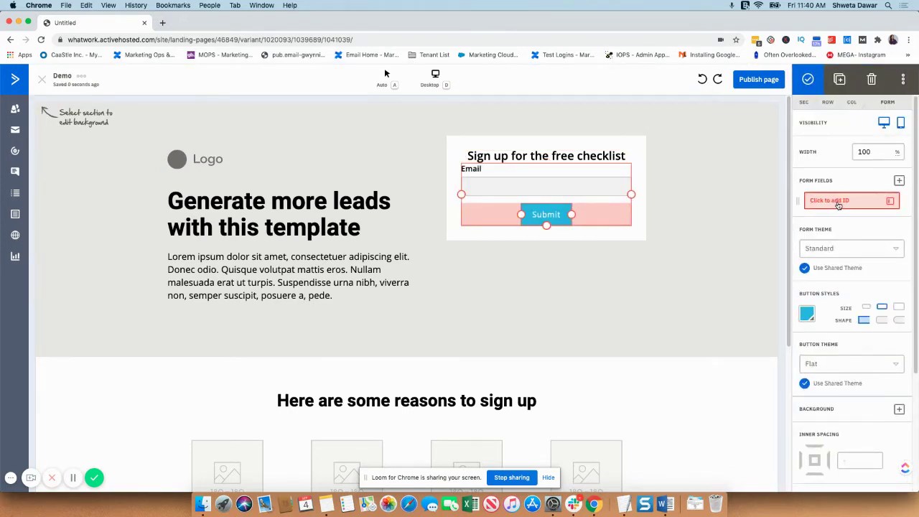
# - Relabel the form button 'Download Now' and switch it to the second button shape
pyautogui.click(546, 219)
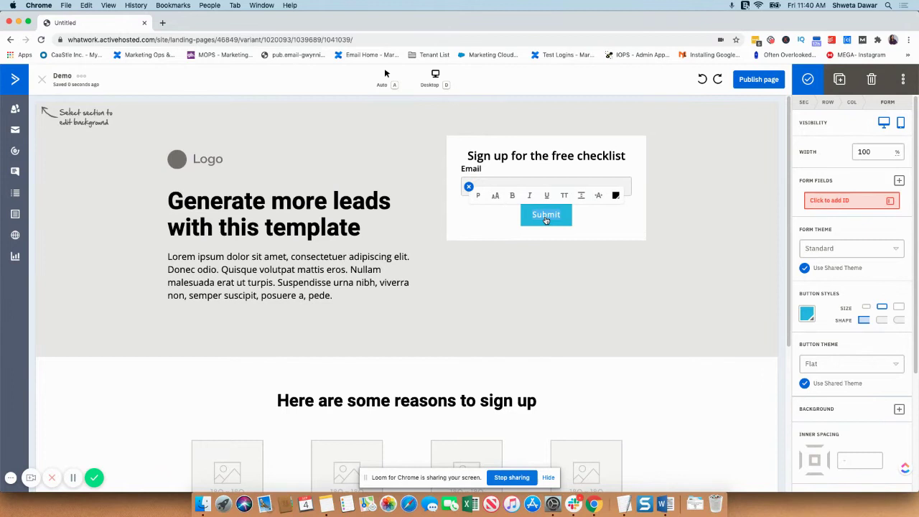
pyautogui.press('BackSpace')
pyautogui.write('Do')
pyautogui.write('wnload Now')
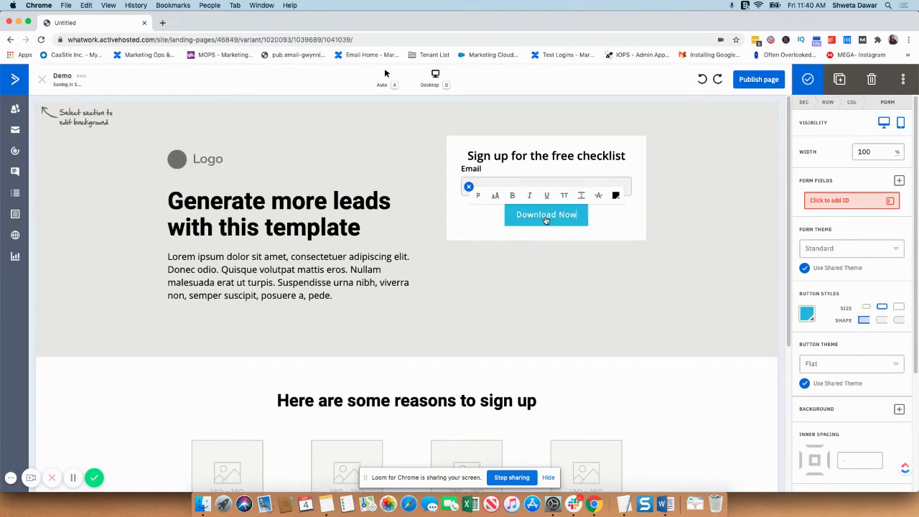
pyautogui.click(524, 286)
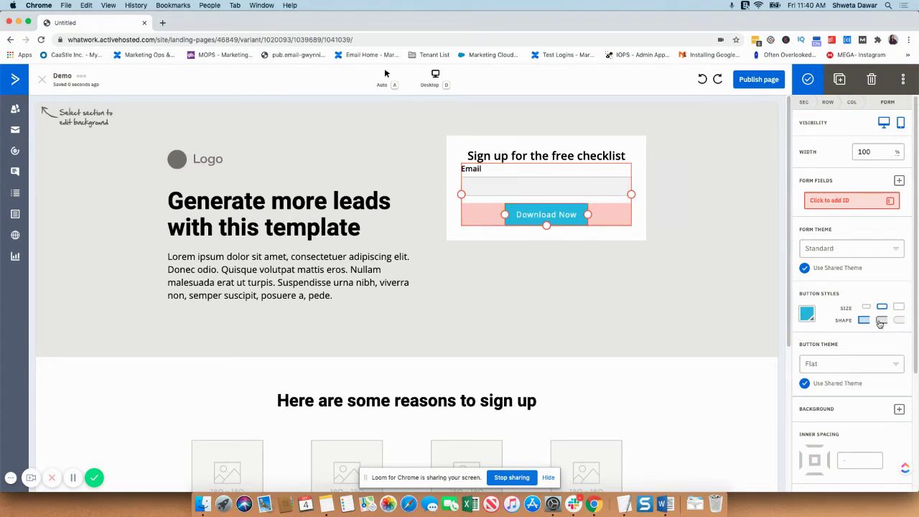
pyautogui.click(881, 322)
pyautogui.scroll(-2, 726, 375)
pyautogui.scroll(-1, 726, 376)
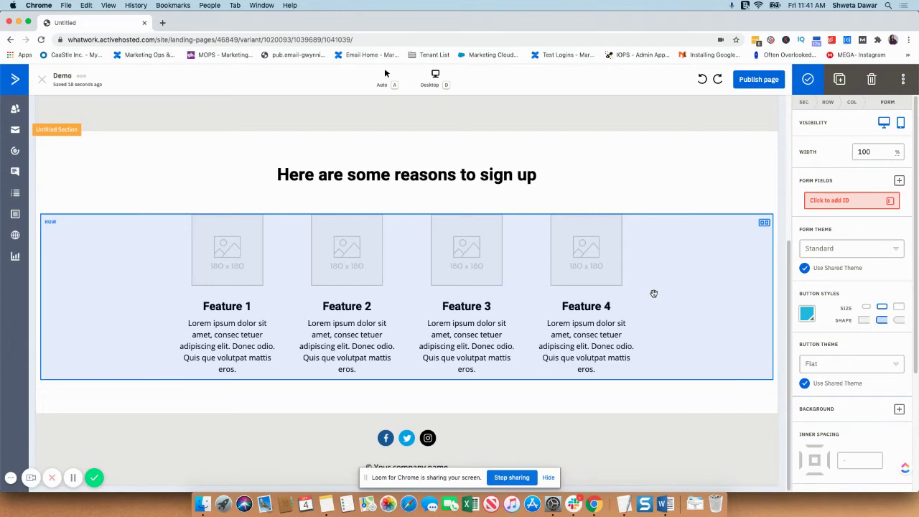
pyautogui.scroll(5, 688, 191)
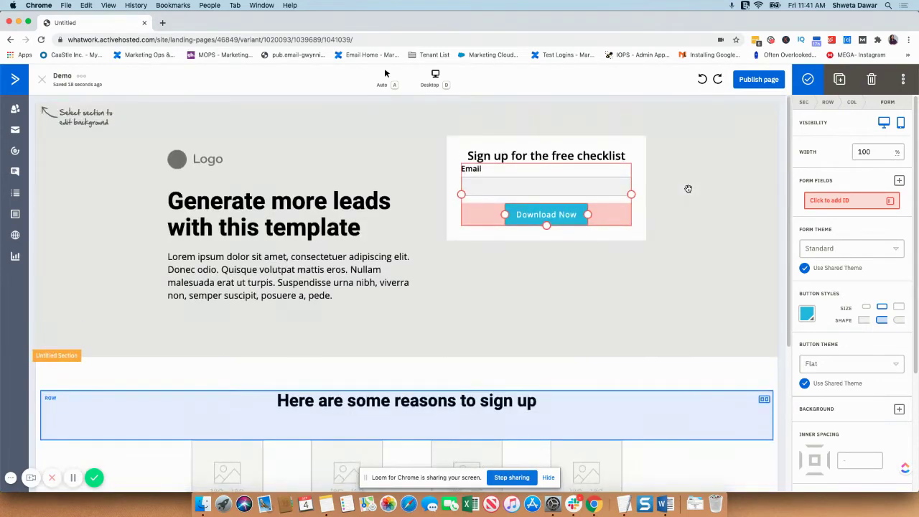
pyautogui.click(494, 280)
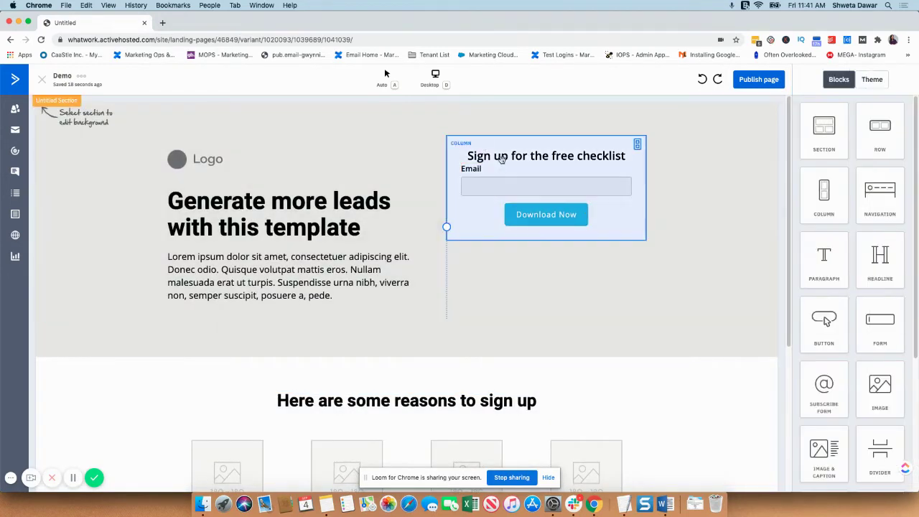
pyautogui.click(228, 204)
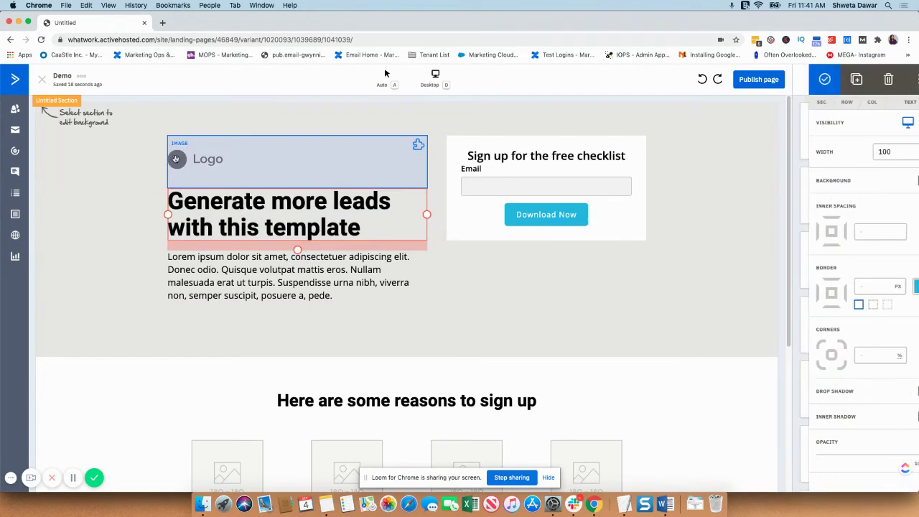
pyautogui.click(175, 158)
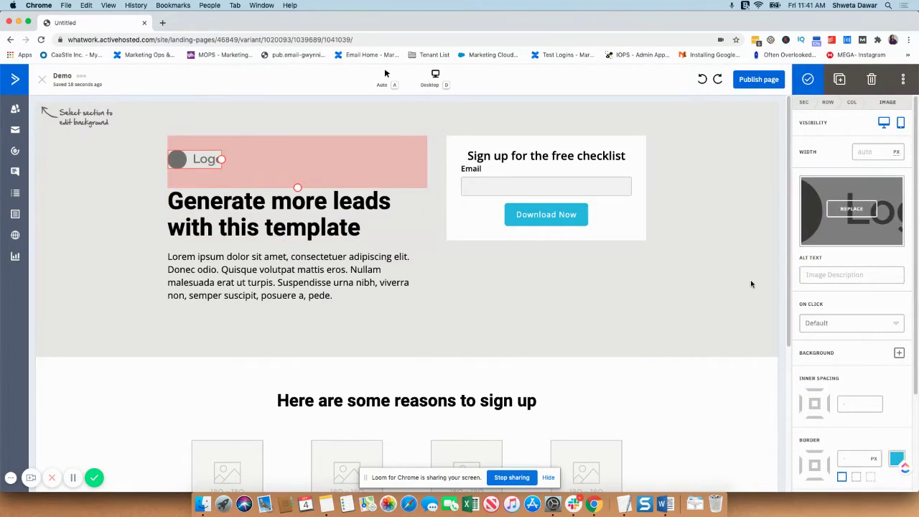
pyautogui.click(826, 273)
pyautogui.scroll(-3, 743, 323)
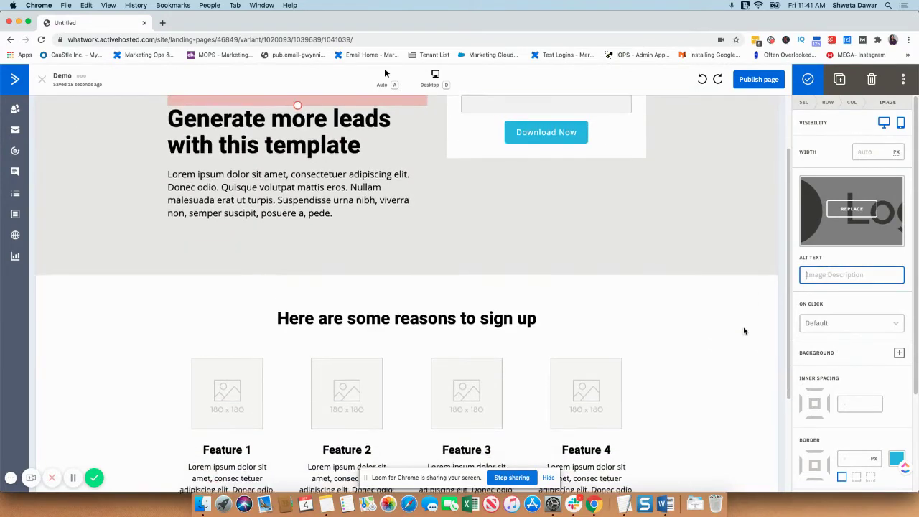
pyautogui.scroll(-2, 744, 331)
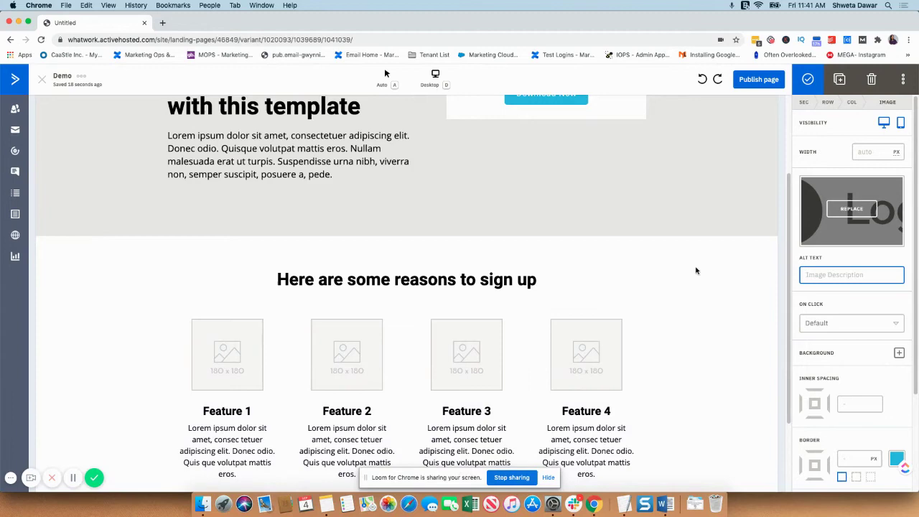
pyautogui.scroll(4, 698, 273)
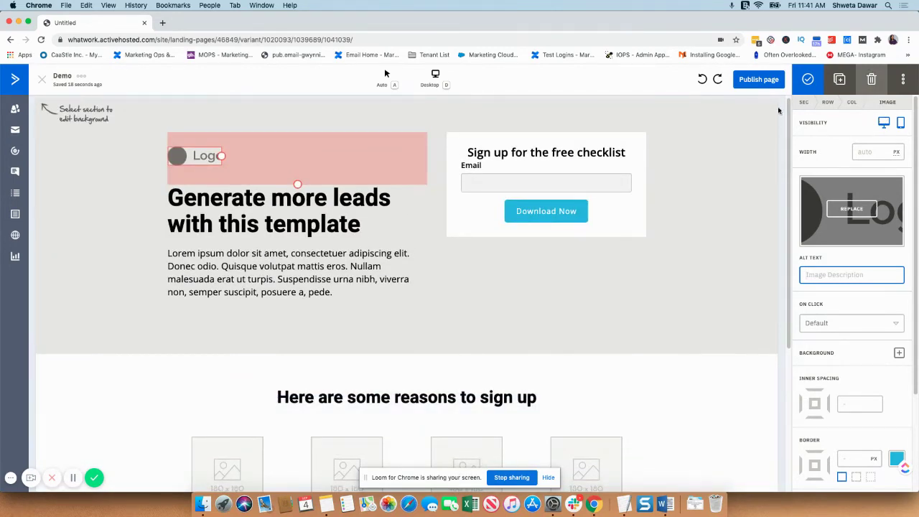
# - Place a Navigation block above the 'Here are some reasons to sign up' heading
pyautogui.click(704, 128)
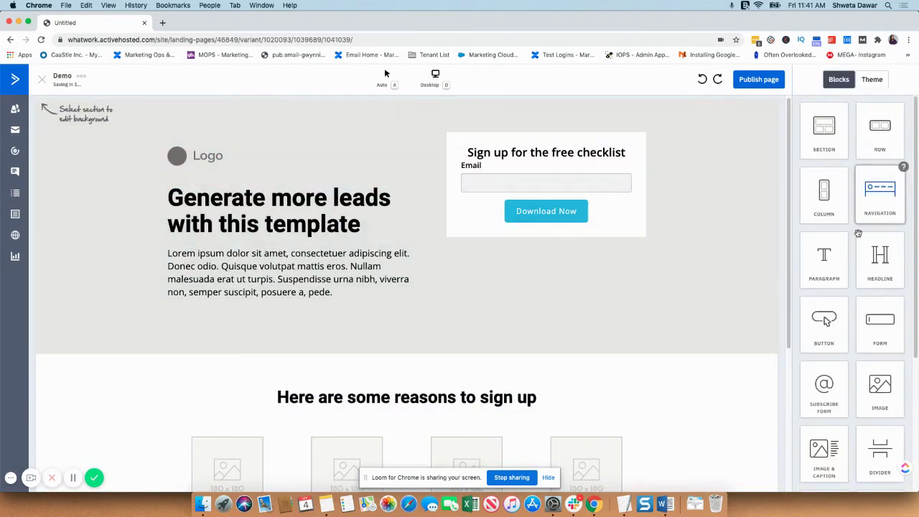
pyautogui.scroll(-2, 858, 233)
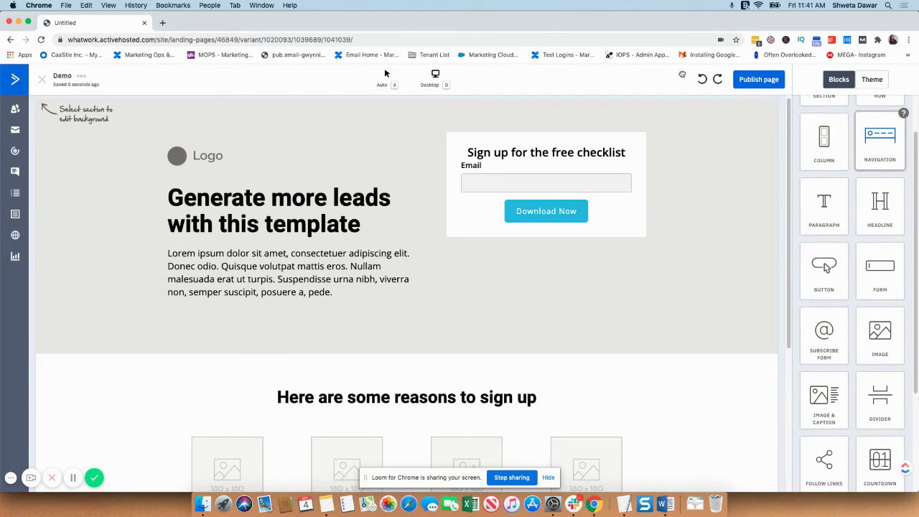
pyautogui.moveTo(682, 74); pyautogui.dragTo(413, 99)
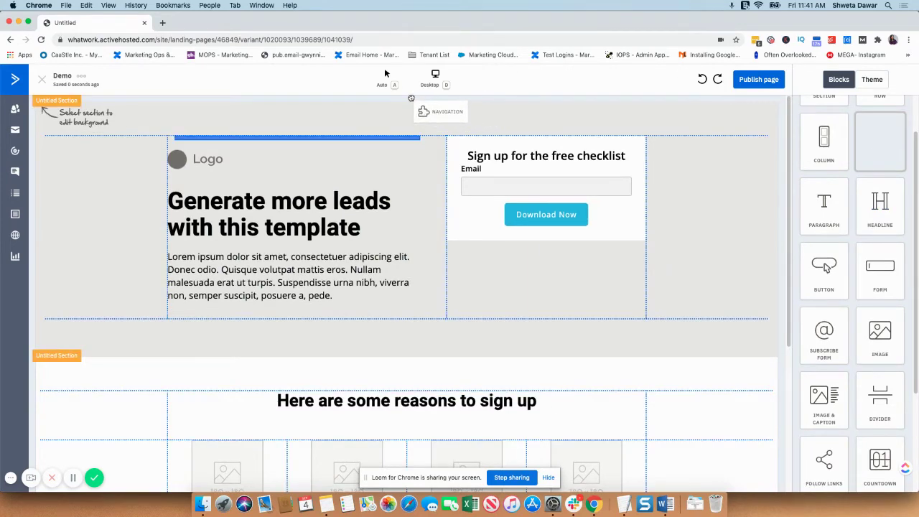
pyautogui.moveTo(411, 97)
pyautogui.mouseDown()
pyautogui.moveTo(447, 361)
pyautogui.moveTo(529, 426)
pyautogui.mouseUp()
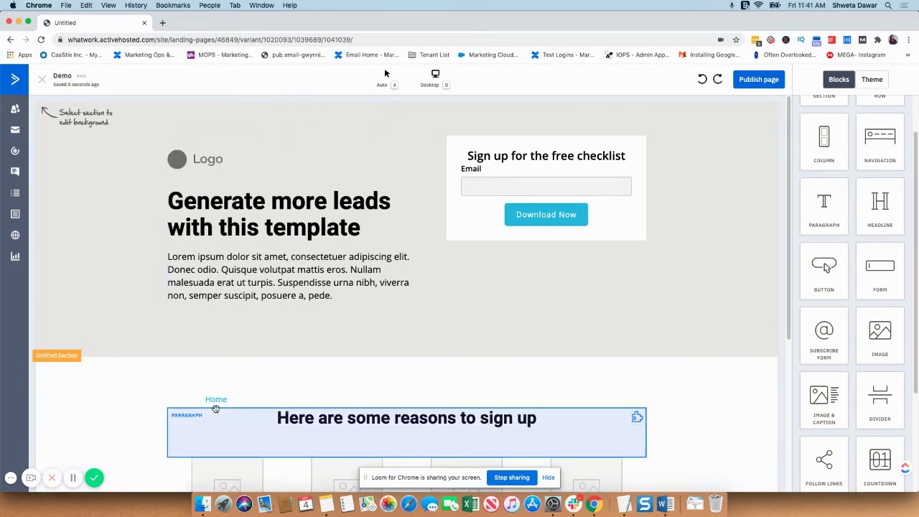
# - Add a second navigation link named 'Products' beside Home
pyautogui.click(219, 403)
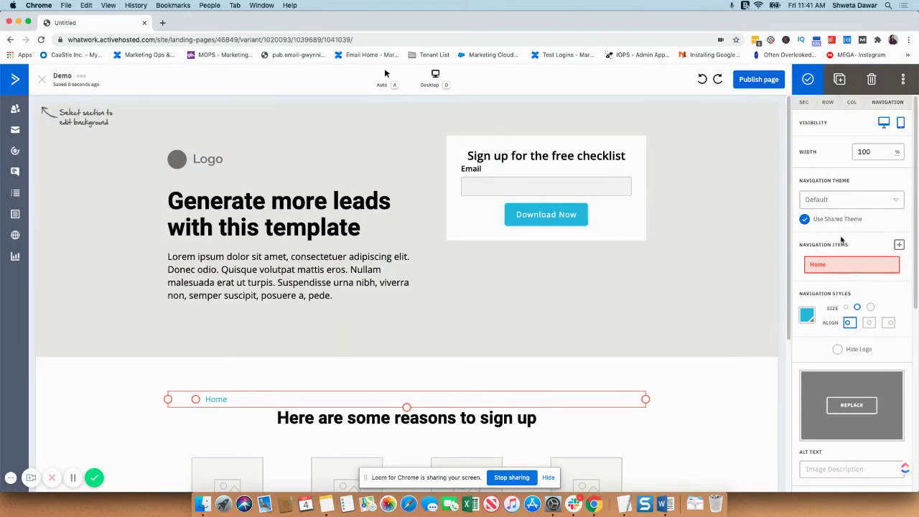
pyautogui.click(899, 244)
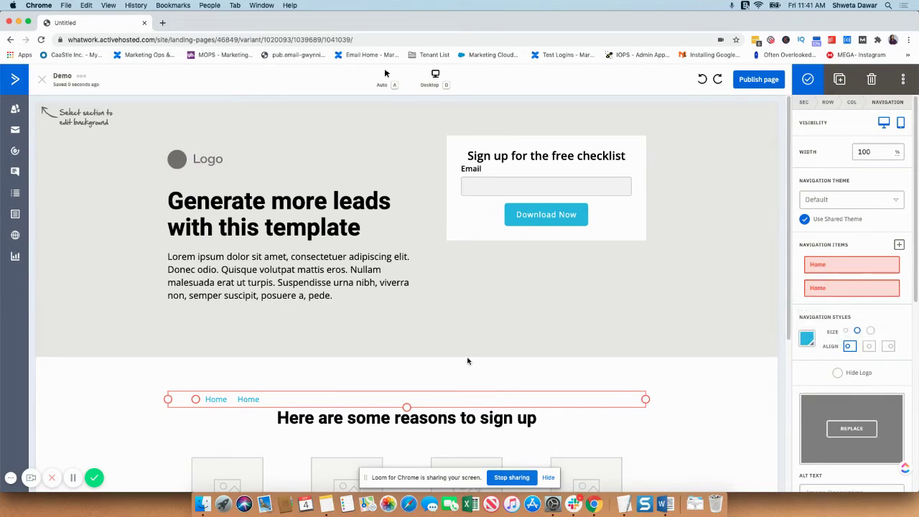
pyautogui.doubleClick(248, 400)
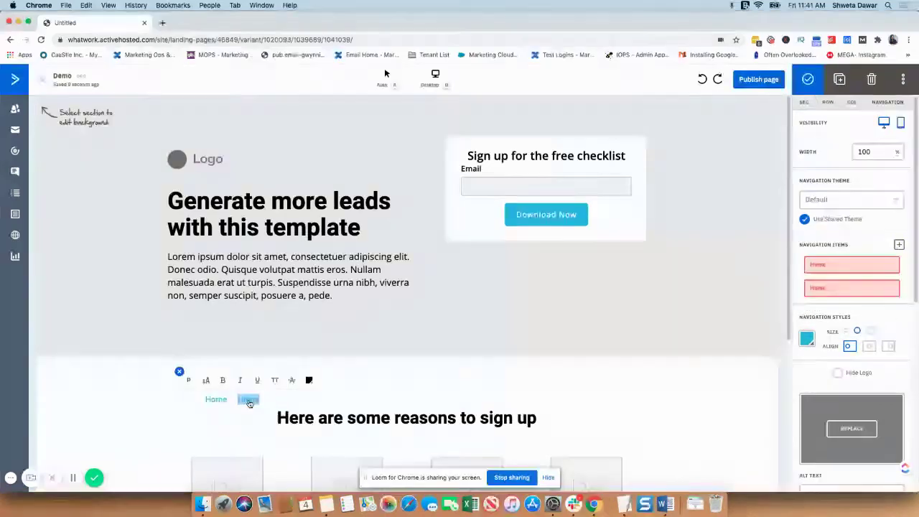
pyautogui.write('Products')
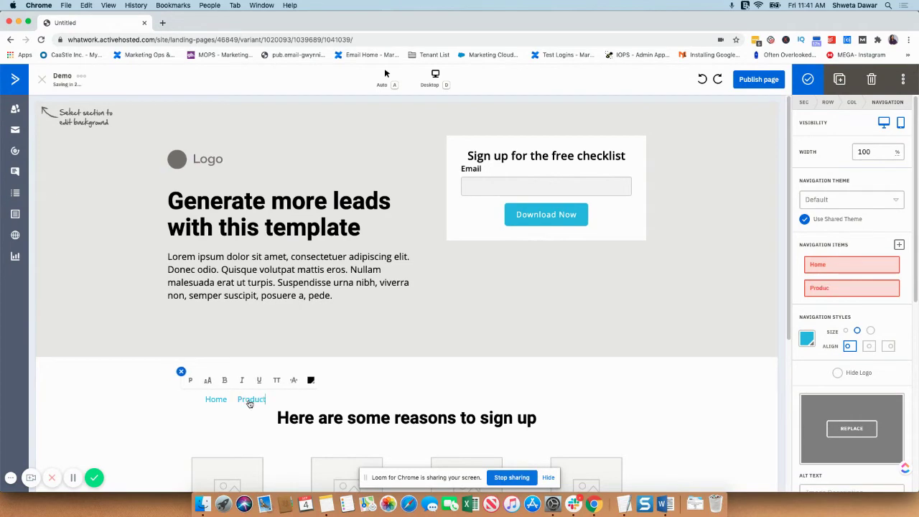
pyautogui.click(316, 400)
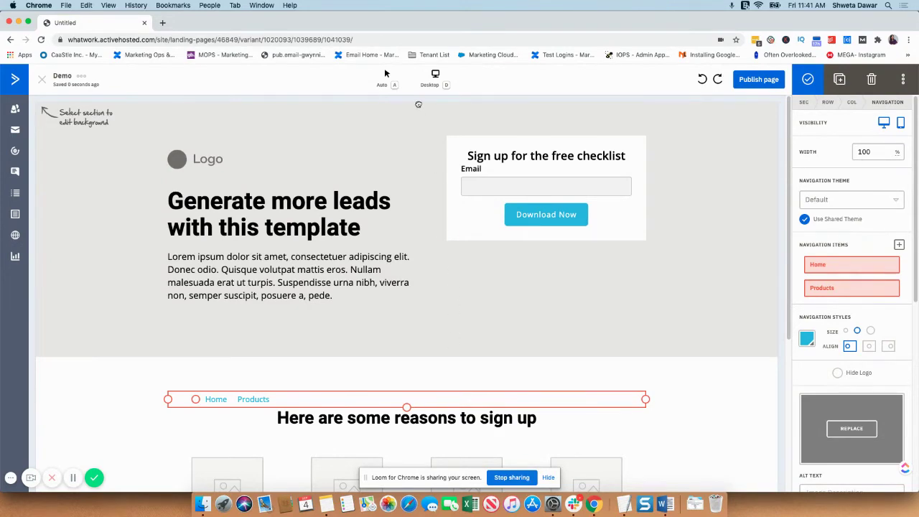
# - Narrow the navigation bar to 27% width so it sits centred
pyautogui.scroll(-3, 446, 216)
pyautogui.scroll(2, 446, 186)
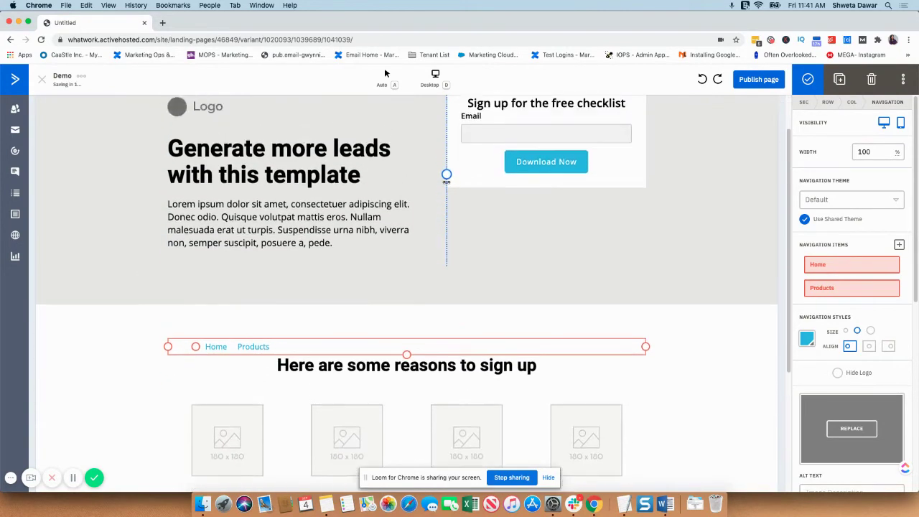
pyautogui.scroll(2, 446, 183)
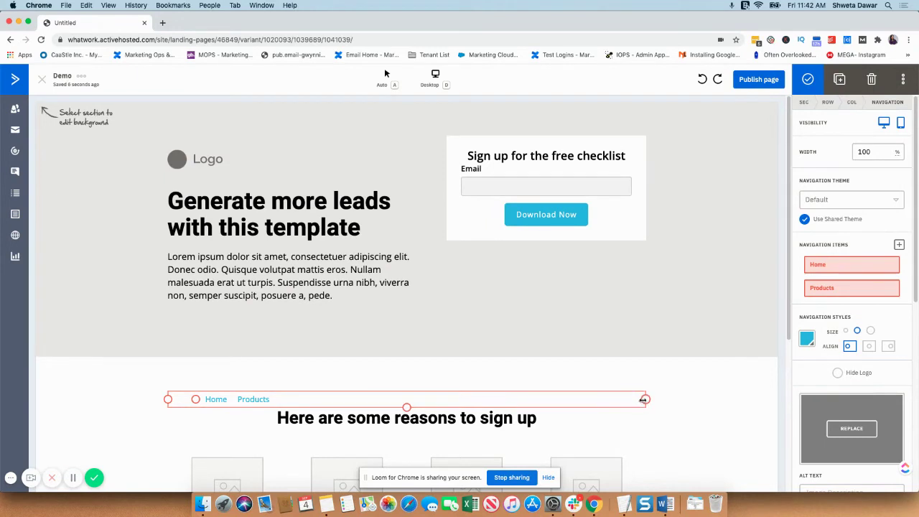
pyautogui.moveTo(644, 399); pyautogui.dragTo(415, 399)
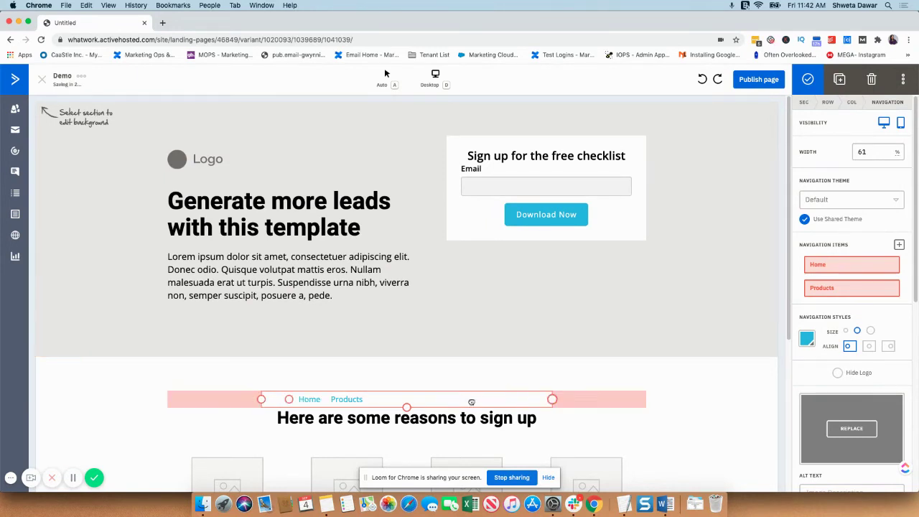
pyautogui.click(389, 426)
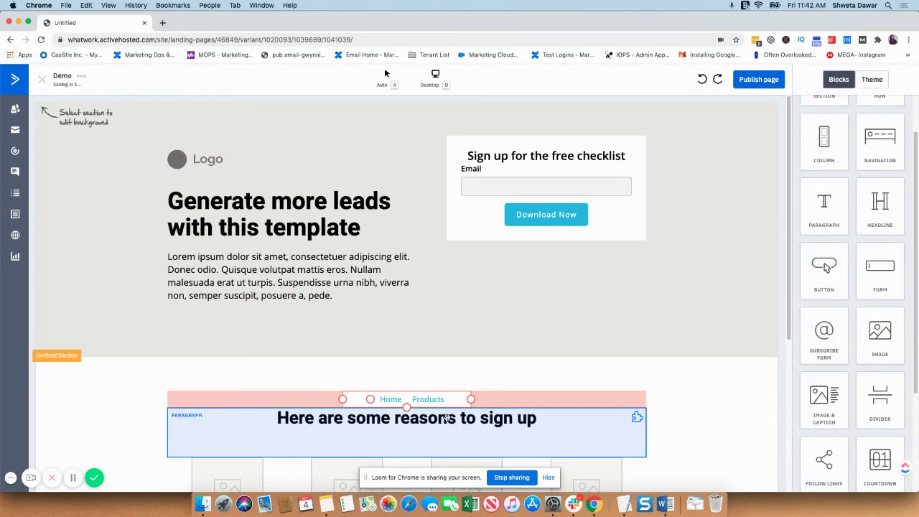
pyautogui.click(472, 374)
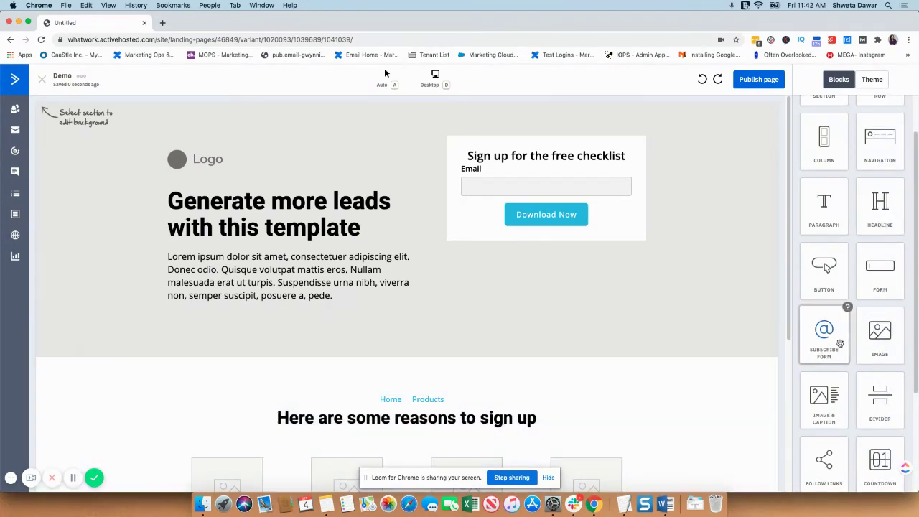
pyautogui.scroll(-4, 837, 338)
pyautogui.scroll(2, 841, 343)
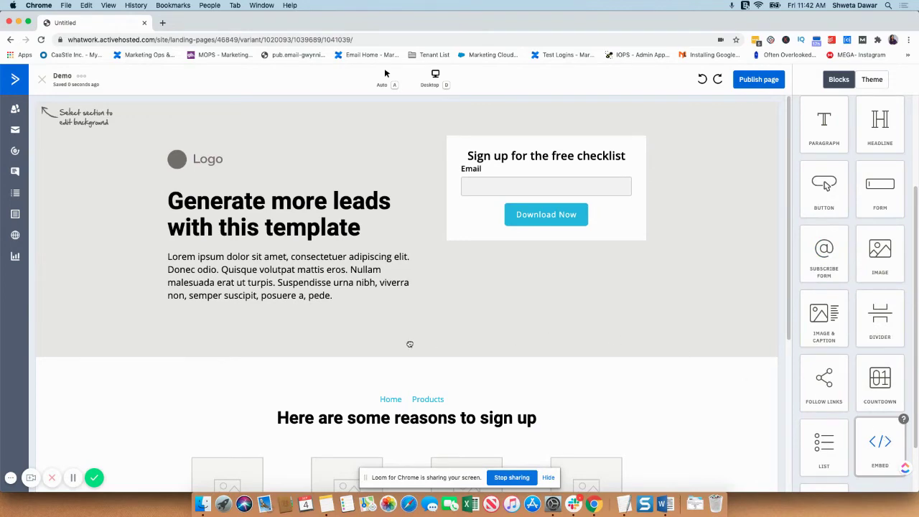
# - Add an Embed block reading 'Embedded Component!' at the top of the sign-up form card
pyautogui.moveTo(410, 344)
pyautogui.mouseDown()
pyautogui.moveTo(536, 265)
pyautogui.moveTo(242, 177)
pyautogui.moveTo(529, 147)
pyautogui.mouseUp()
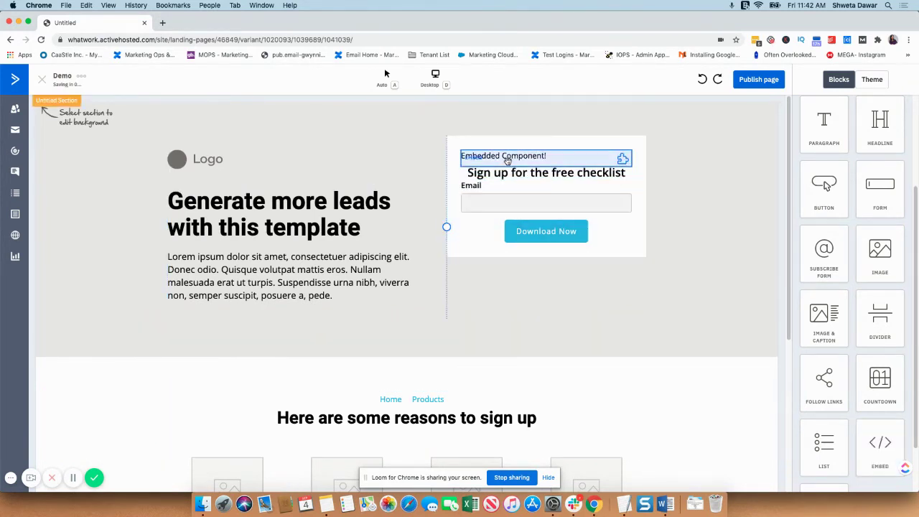
pyautogui.click(517, 156)
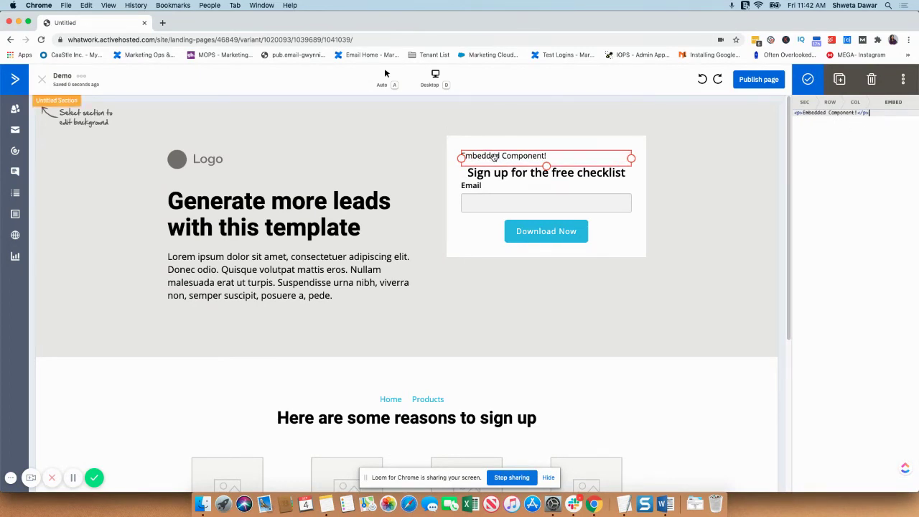
pyautogui.click(403, 179)
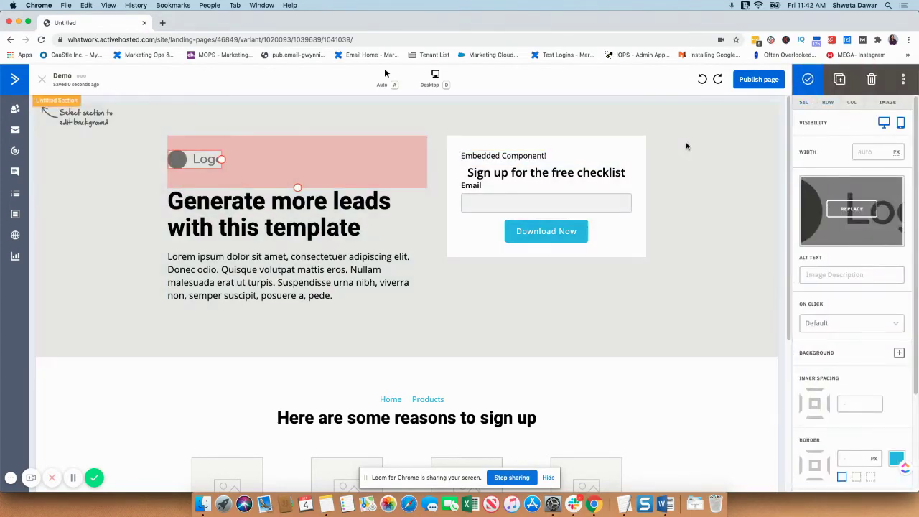
pyautogui.click(792, 147)
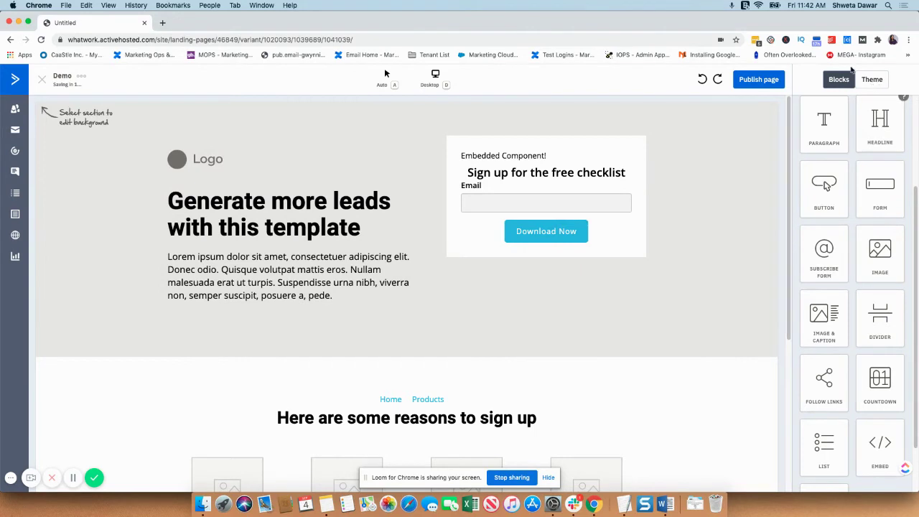
# - Review the page theme colours and fonts, then bring back the Blocks list
pyautogui.click(870, 81)
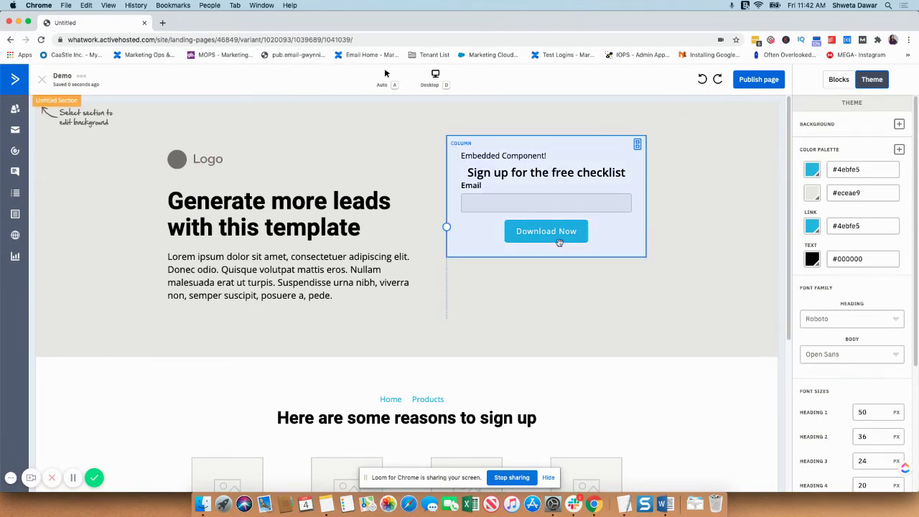
pyautogui.scroll(-5, 788, 293)
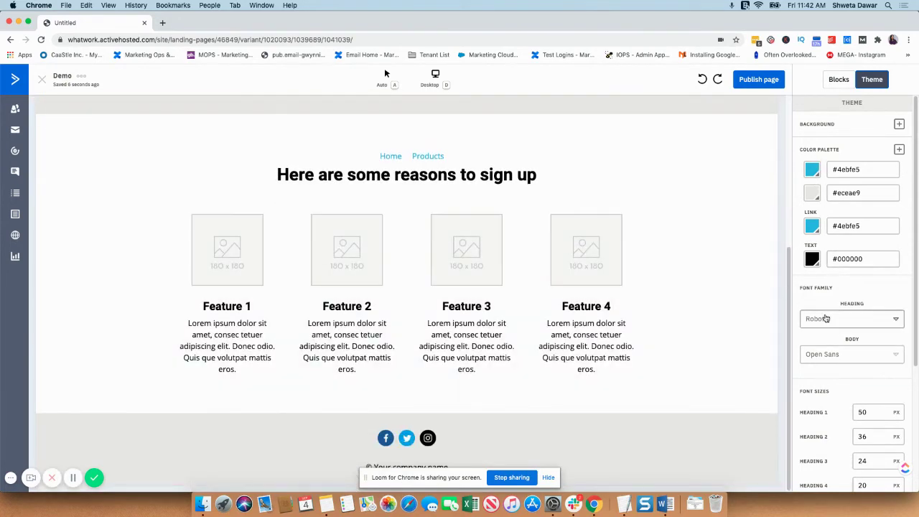
pyautogui.scroll(-4, 828, 316)
pyautogui.scroll(-1, 834, 316)
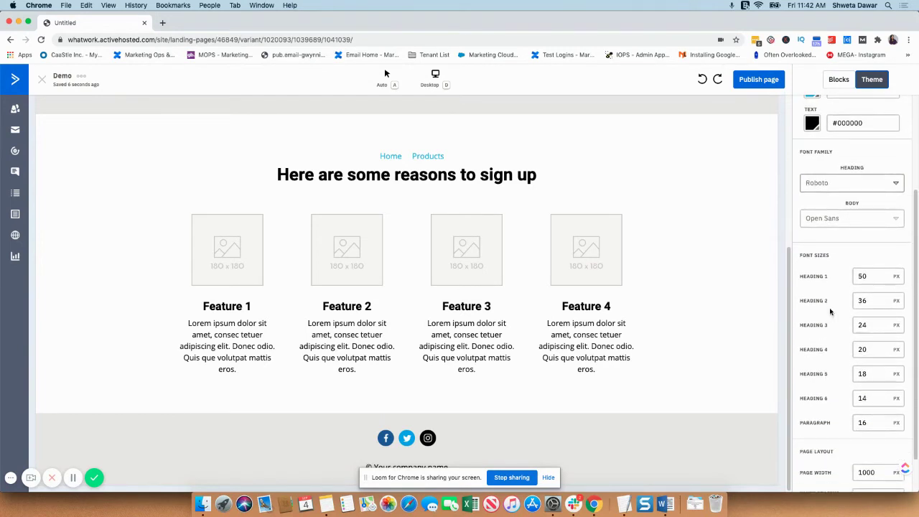
pyautogui.scroll(2, 863, 322)
pyautogui.scroll(3, 849, 337)
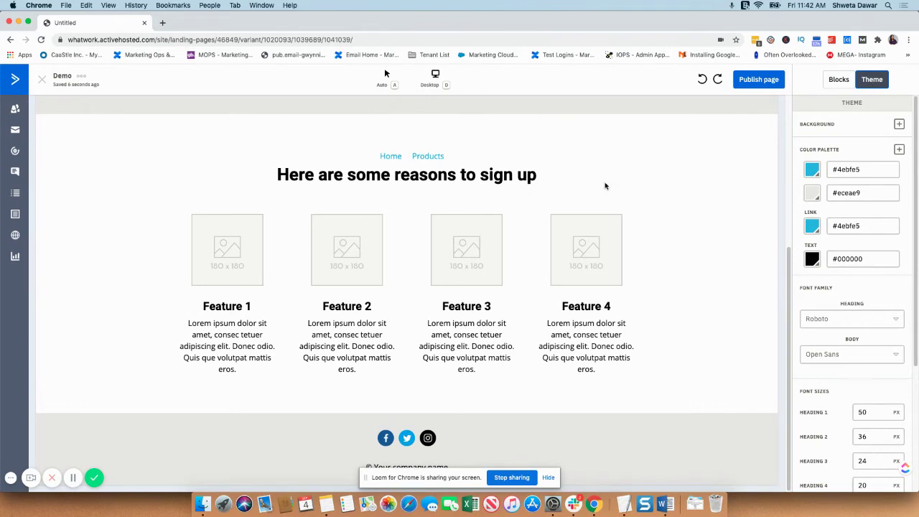
pyautogui.scroll(5, 604, 186)
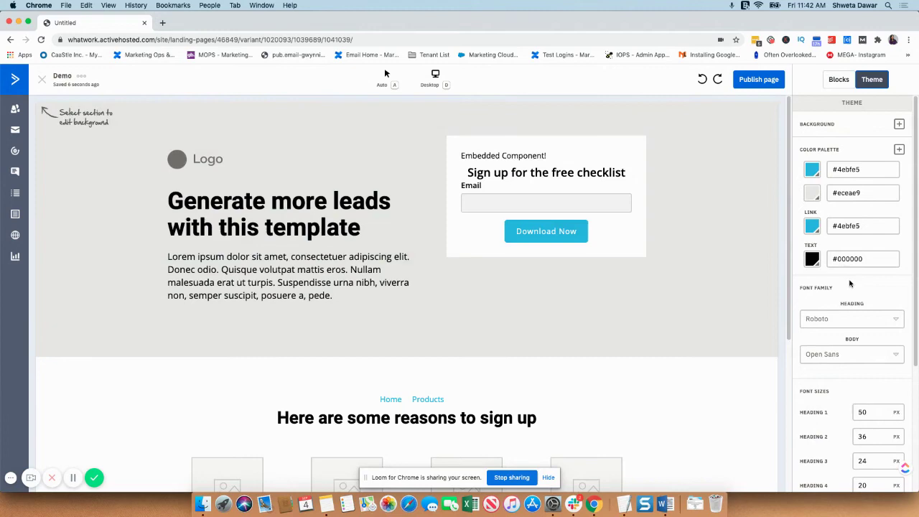
pyautogui.click(837, 79)
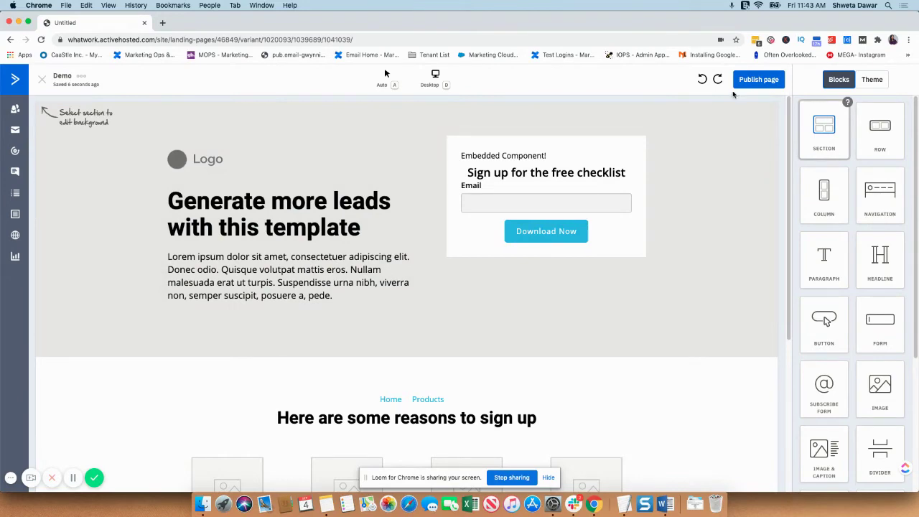
# - Publish the Demo page on the whatwork.ac-page.com domain with URL 'demo'
pyautogui.click(756, 85)
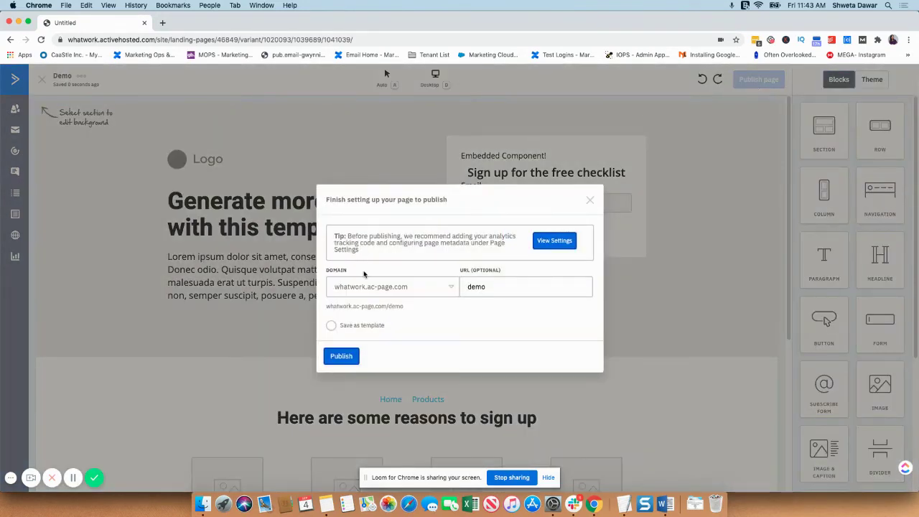
pyautogui.click(454, 290)
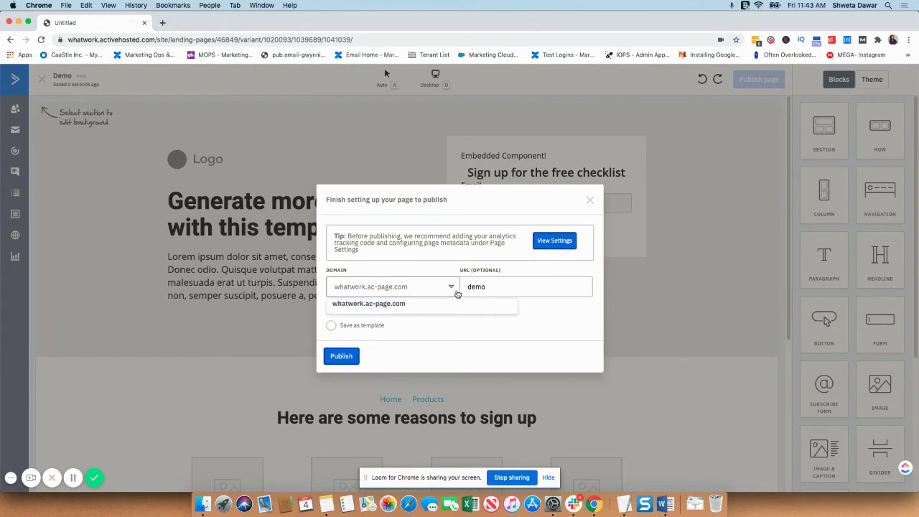
pyautogui.click(438, 328)
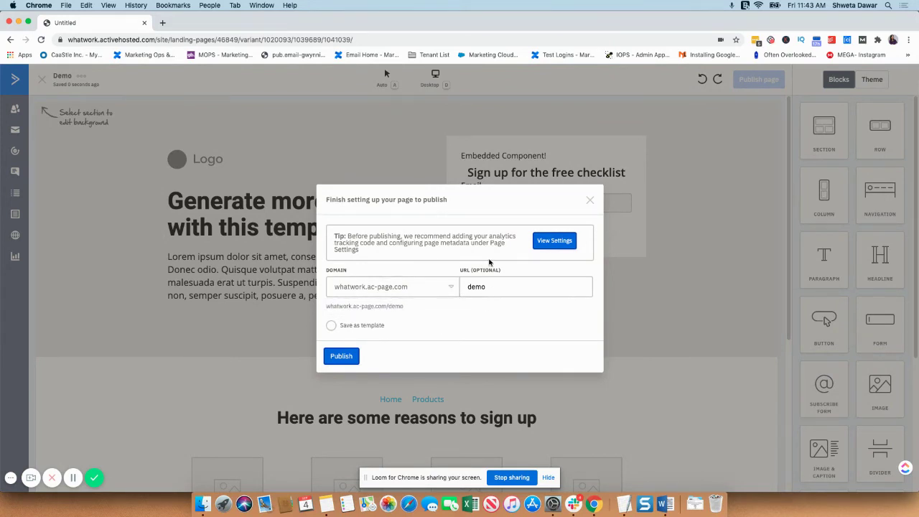
pyautogui.doubleClick(479, 290)
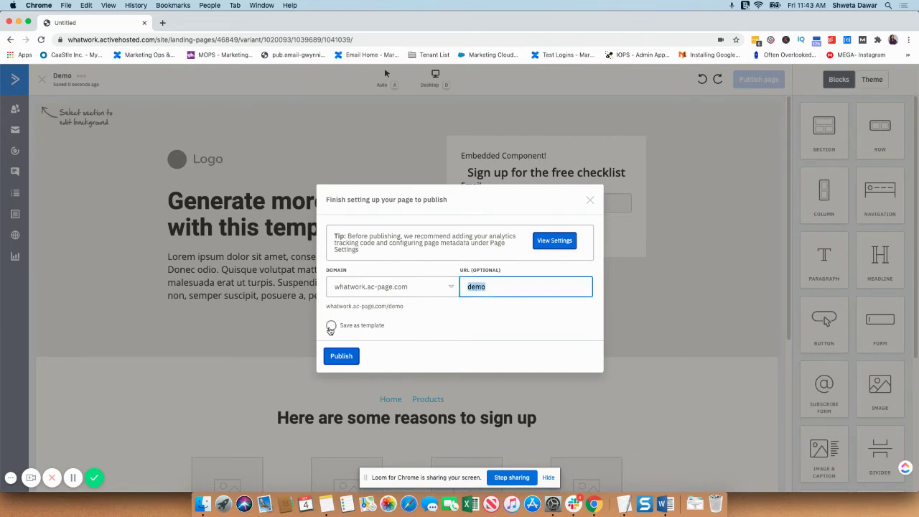
pyautogui.click(334, 359)
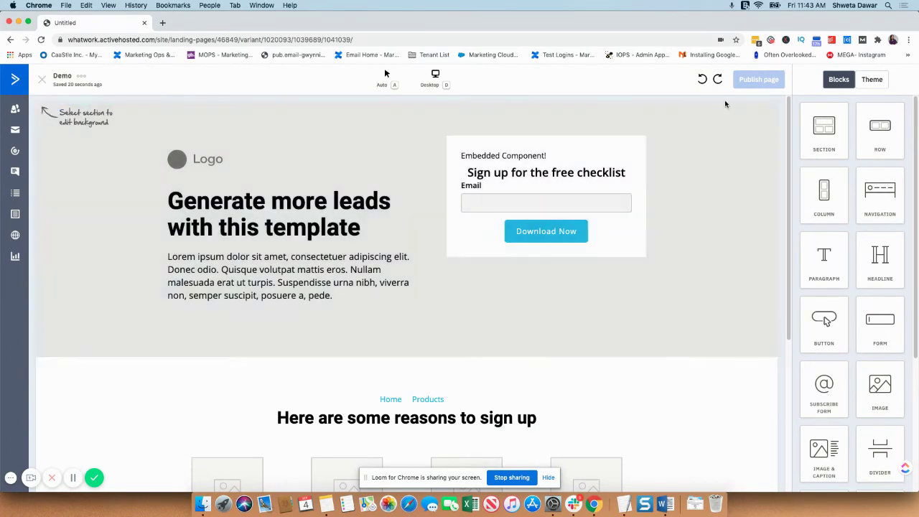
pyautogui.scroll(-2, 665, 267)
pyautogui.scroll(-3, 665, 269)
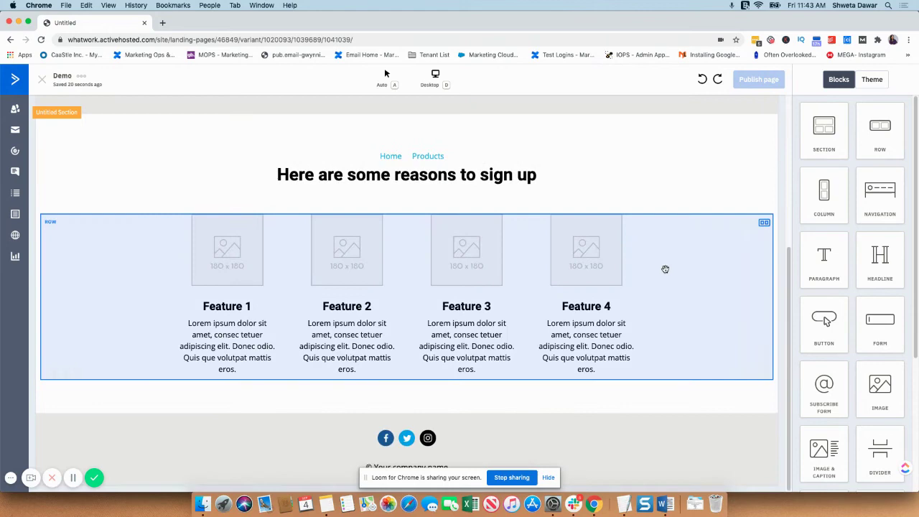
pyautogui.scroll(5, 666, 269)
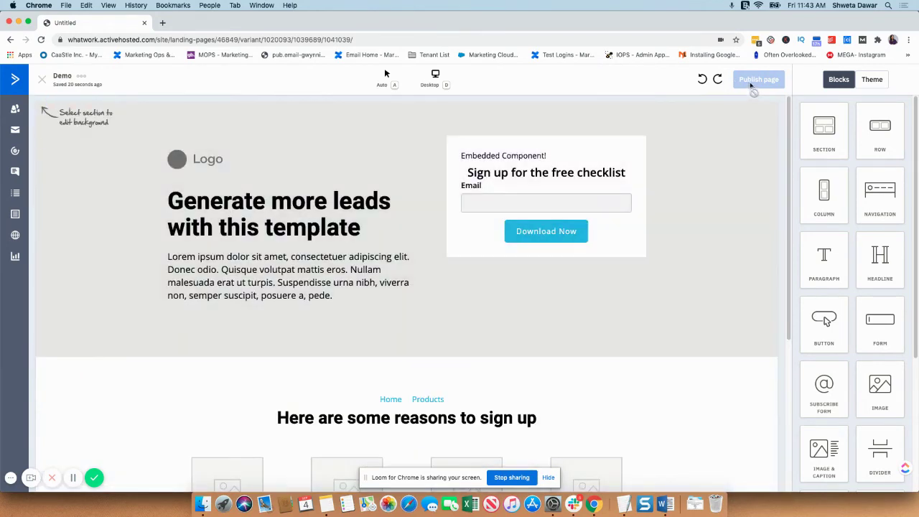
# - View the live page at whatwork.ac-page.com/demo without '?test=true', then return to the editor
pyautogui.click(429, 79)
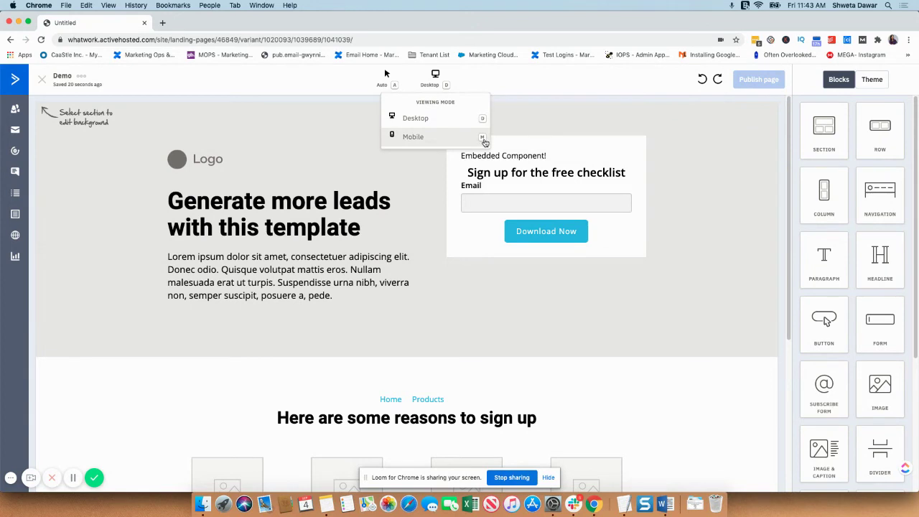
pyautogui.click(82, 77)
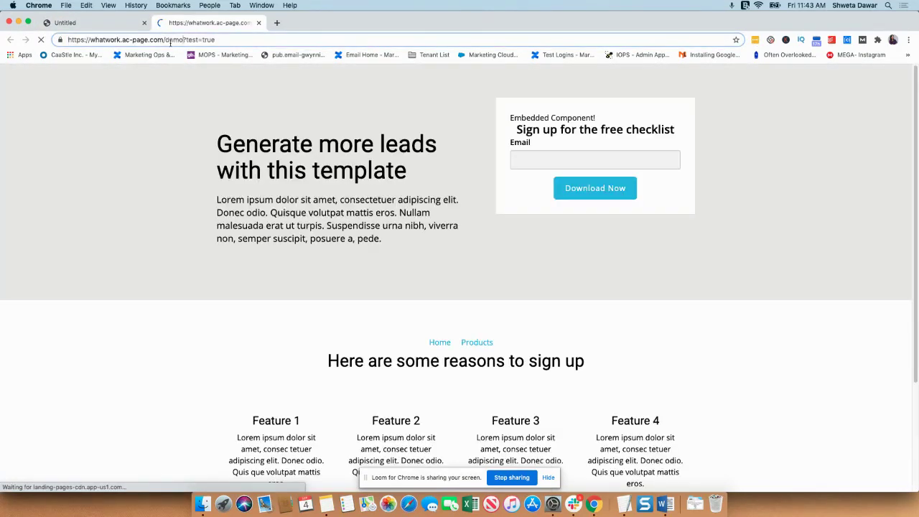
pyautogui.moveTo(183, 39); pyautogui.dragTo(221, 42)
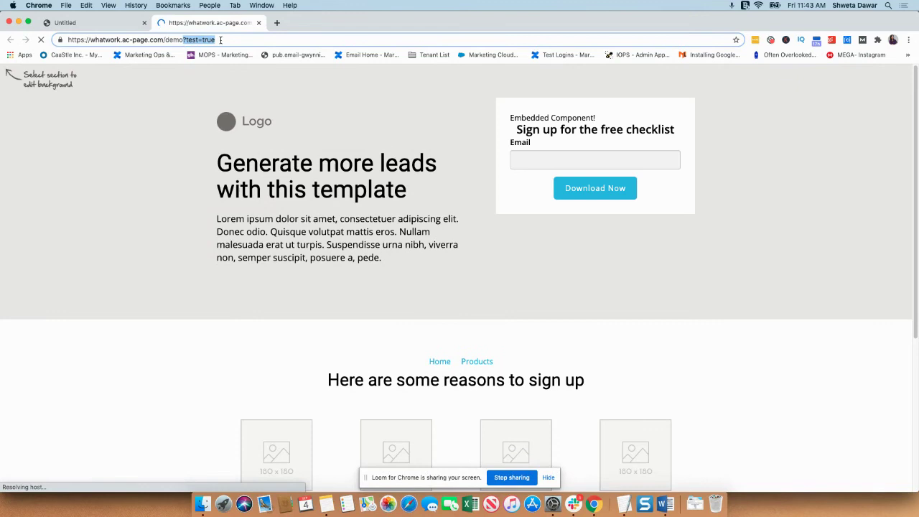
pyautogui.press('BackSpace')
pyautogui.press('Return')
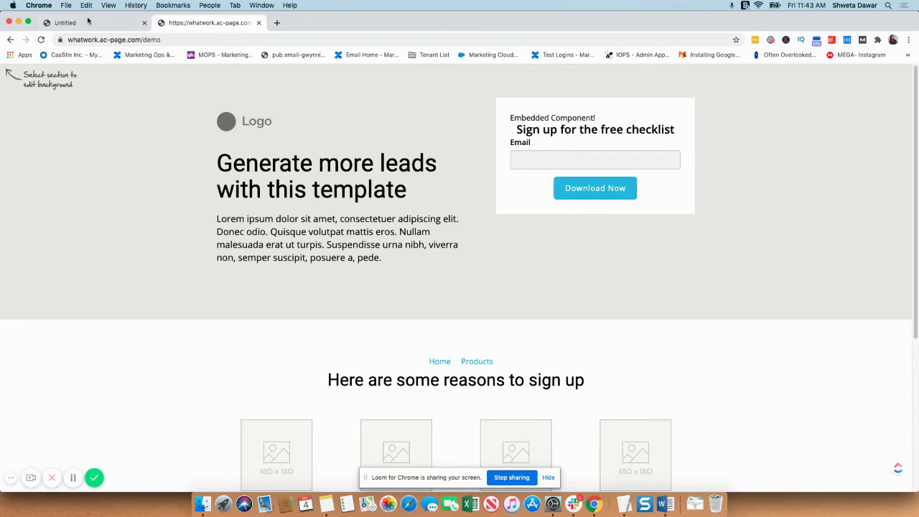
pyautogui.click(109, 25)
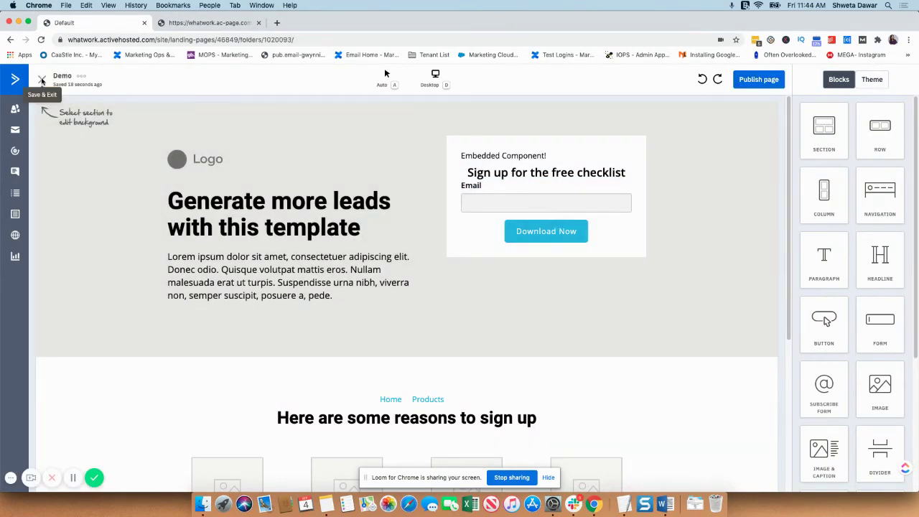
# - Save and exit the editor, then open the Demo page's settings
pyautogui.click(42, 81)
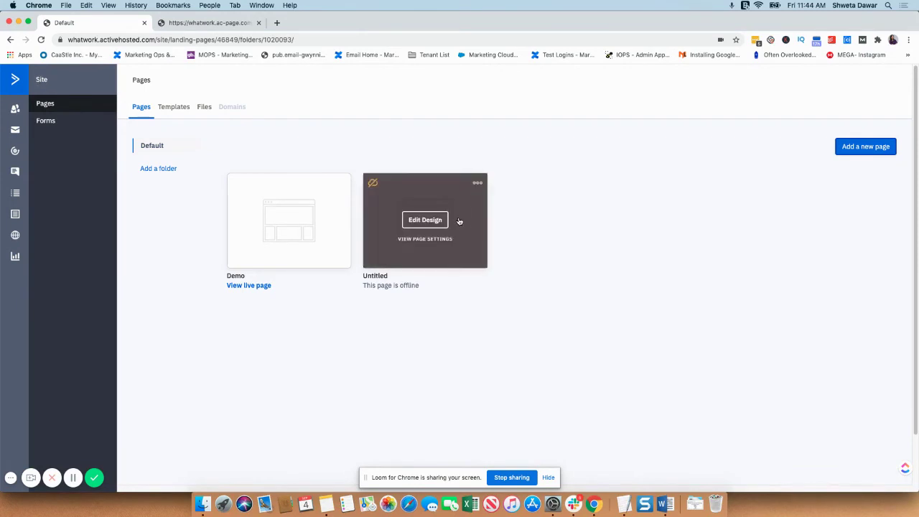
pyautogui.moveTo(288, 220)
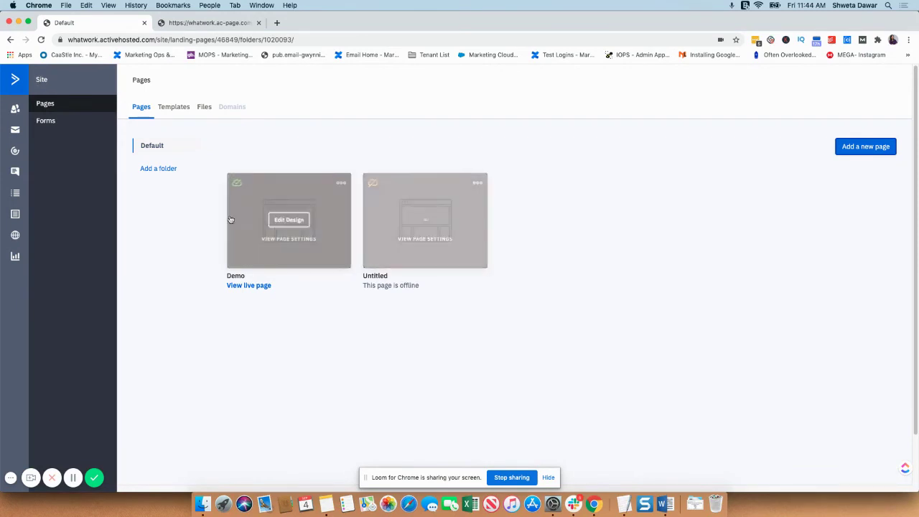
pyautogui.click(289, 239)
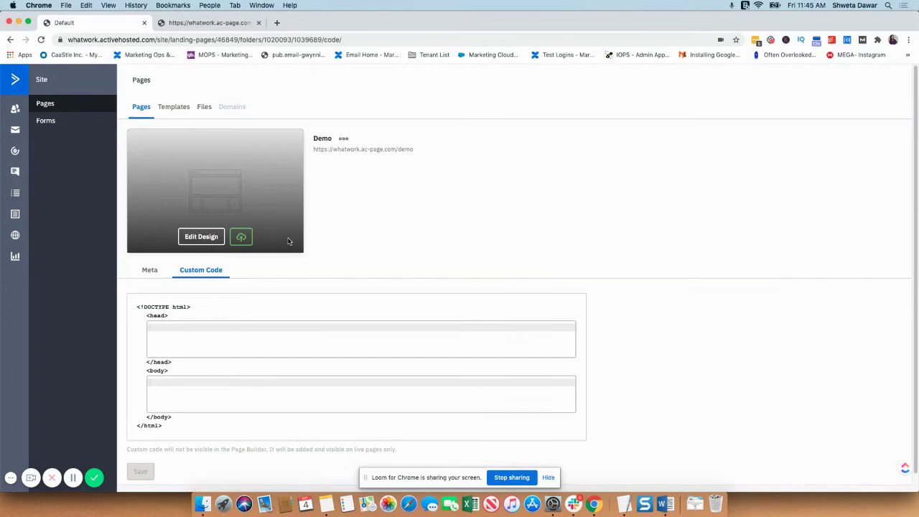
pyautogui.scroll(-1, 439, 261)
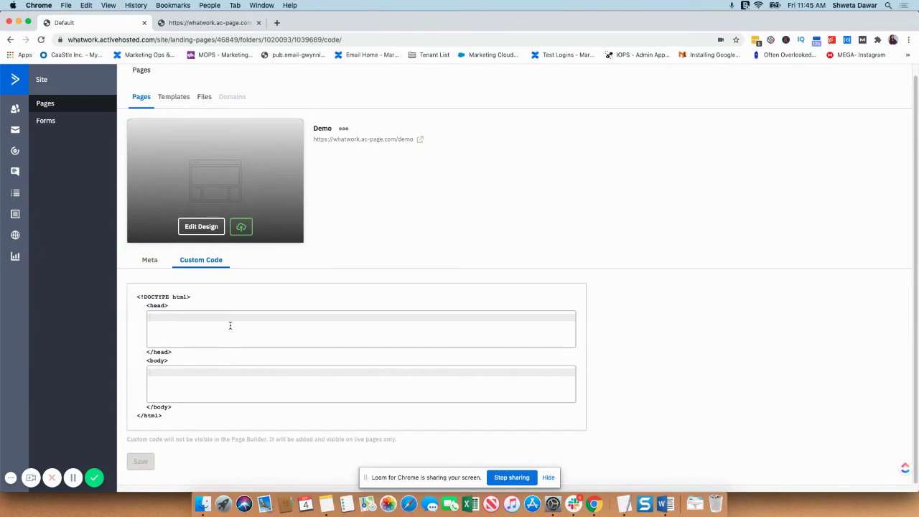
# - Review the Demo page's Meta fields and confirm its custom head and body code are empty
pyautogui.click(149, 260)
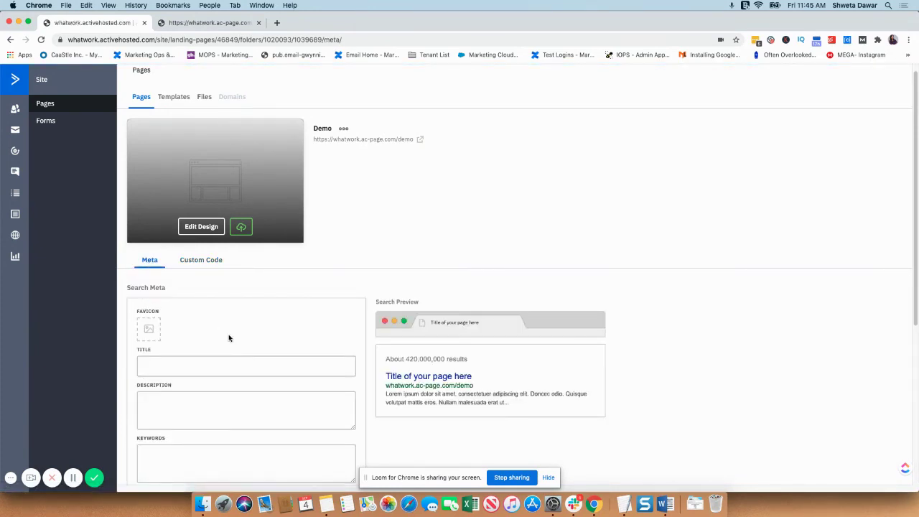
pyautogui.scroll(-3, 229, 338)
pyautogui.scroll(-2, 229, 338)
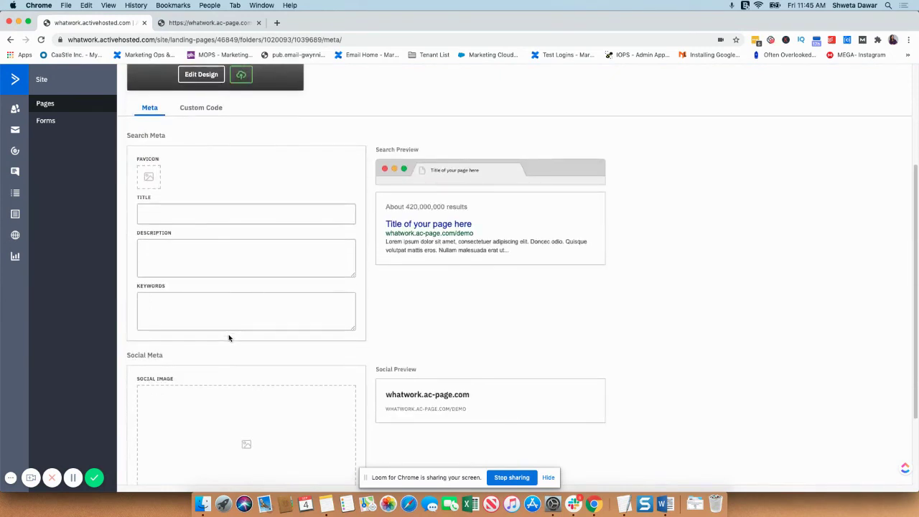
pyautogui.scroll(-3, 229, 339)
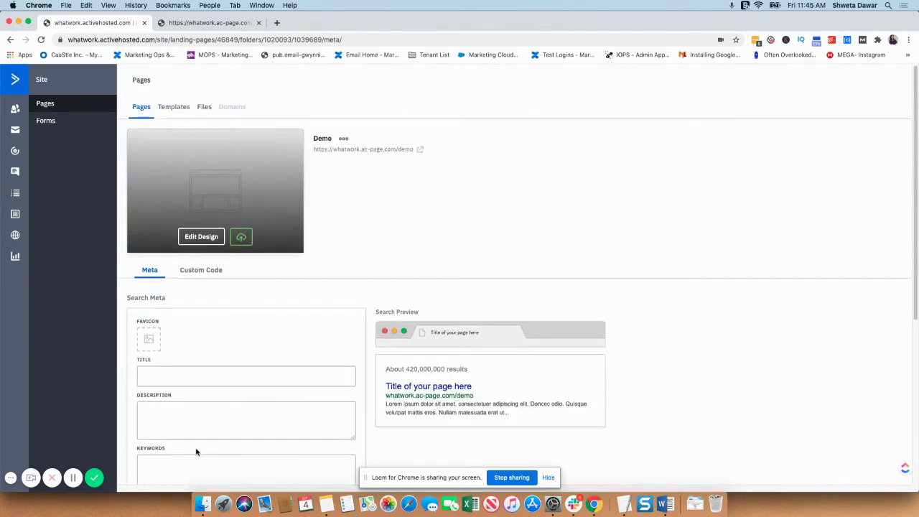
pyautogui.click(213, 273)
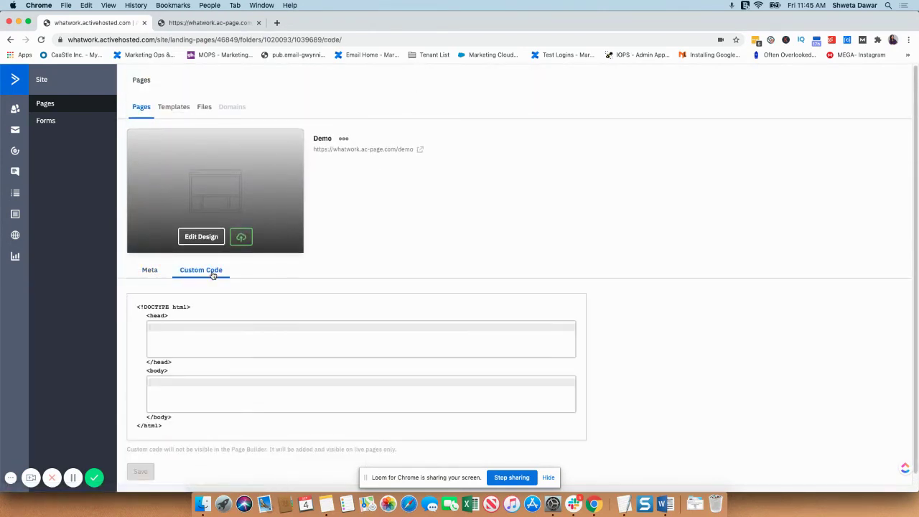
pyautogui.click(344, 139)
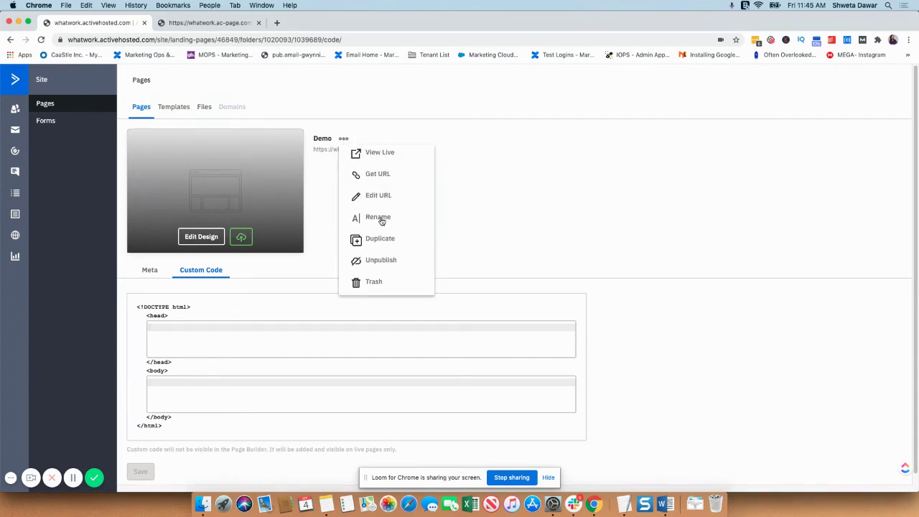
# - Browse the Files and empty Templates tabs, then return to the Pages list
pyautogui.click(204, 109)
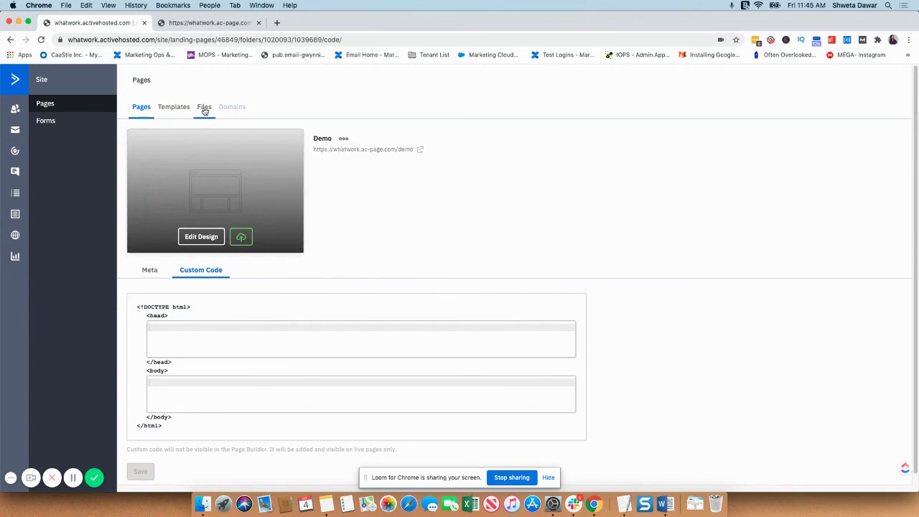
pyautogui.click(205, 110)
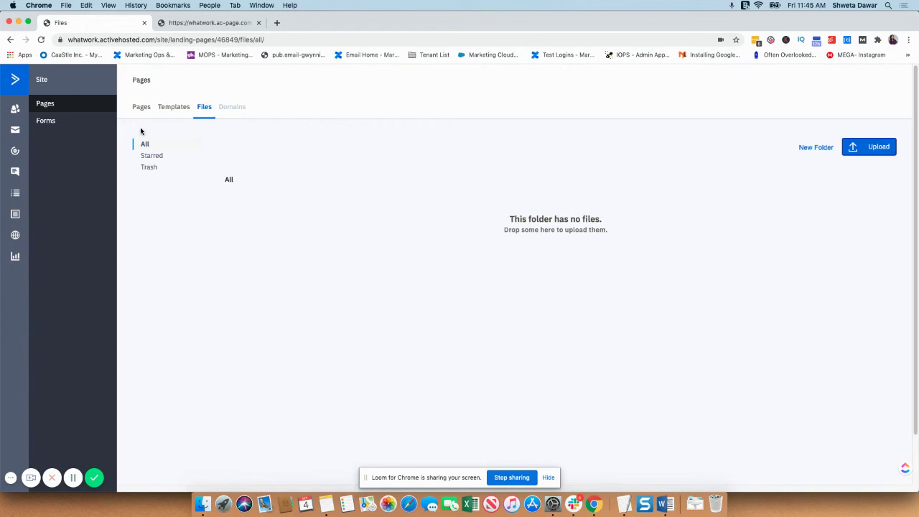
pyautogui.click(166, 110)
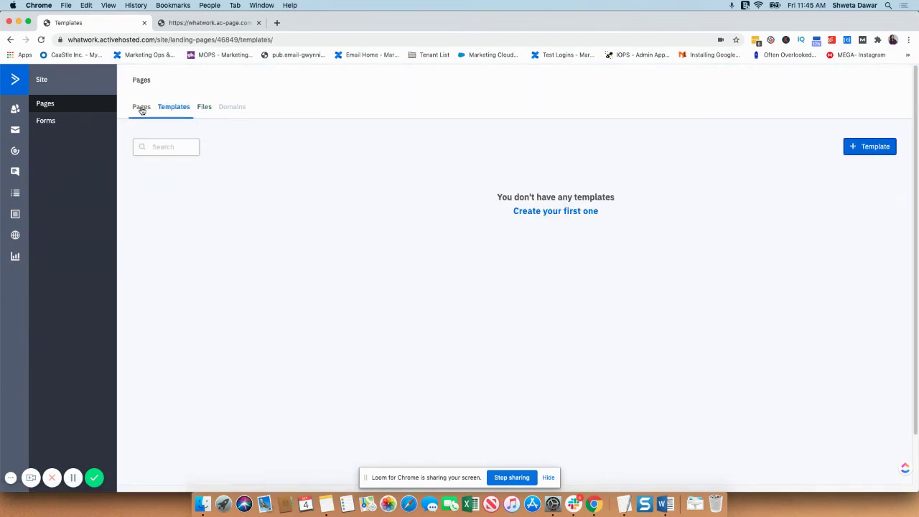
pyautogui.click(141, 110)
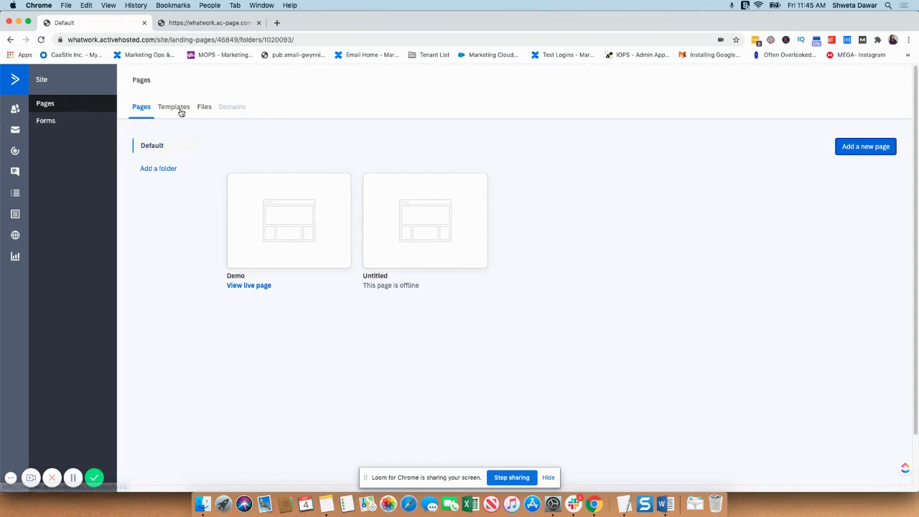
pyautogui.click(182, 114)
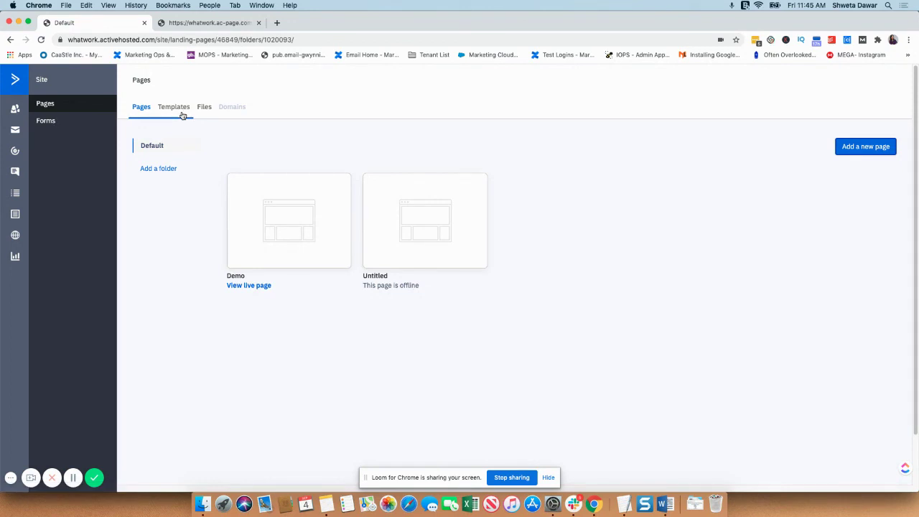